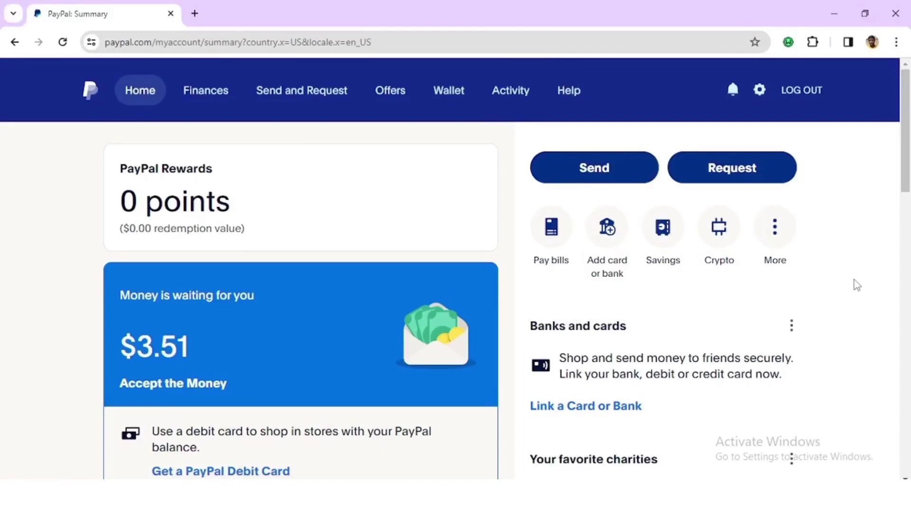
- Scroll the Summary page and open Link a Card or Bank under Banks and cards
left_click_drag(908, 172, 908, 322)
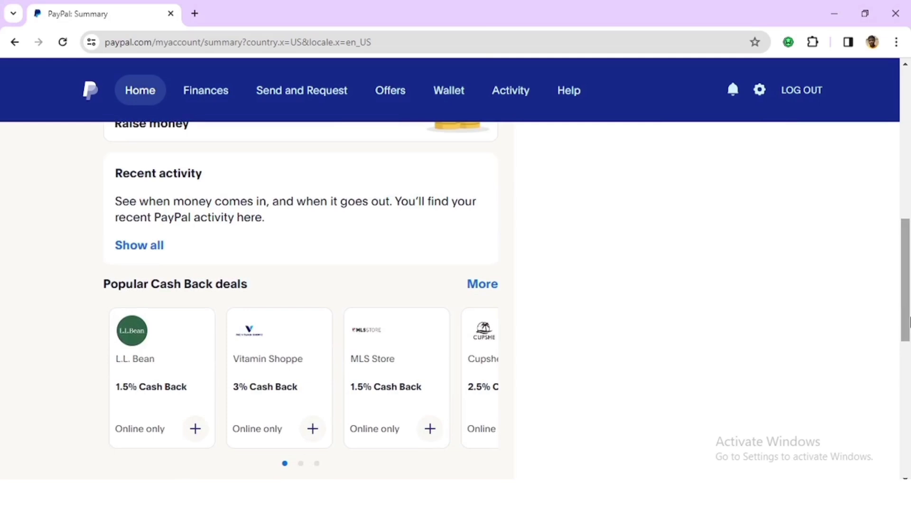
left_click_drag(907, 318, 909, 366)
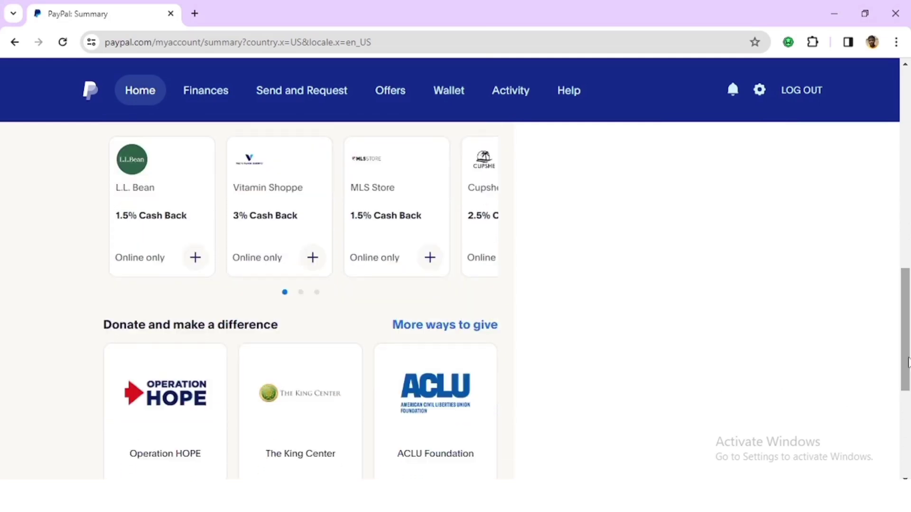
left_click_drag(909, 363, 909, 161)
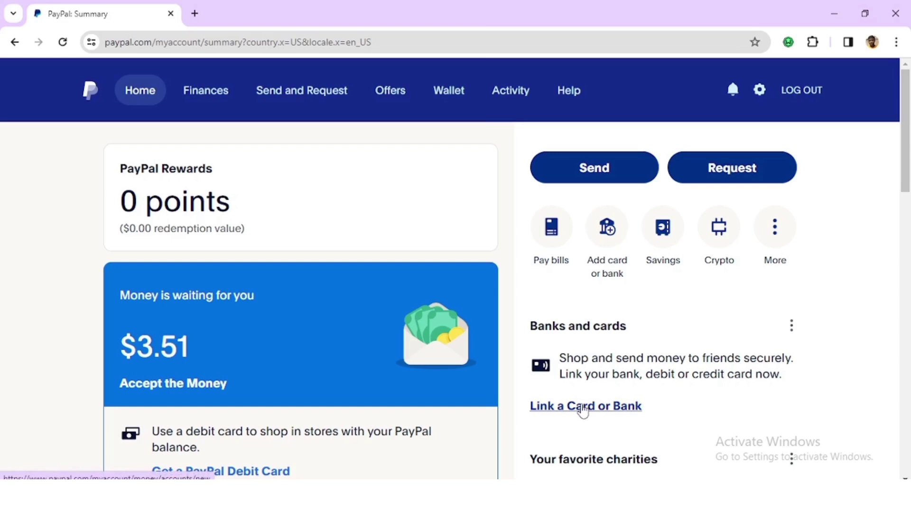
left_click(583, 407)
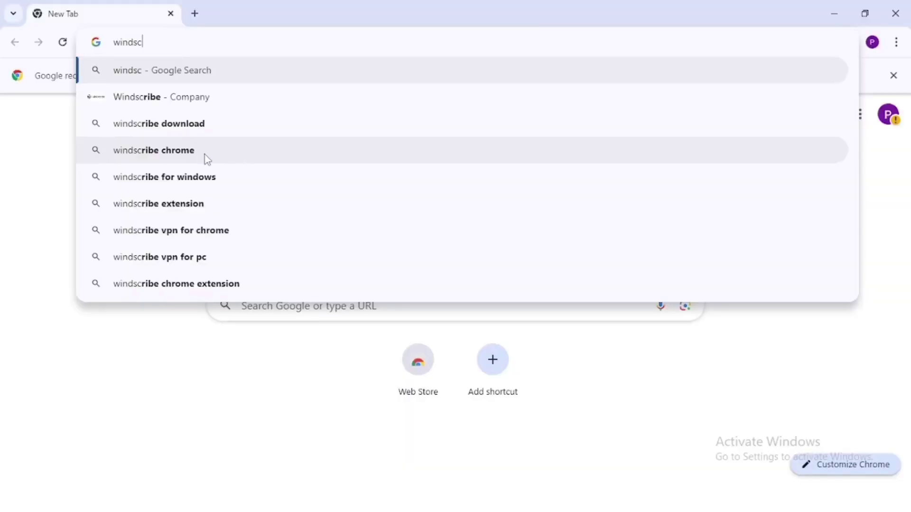
- Start a search for the Windscribe Chrome extension, then launch Chrome on the phone after the promo
left_click(204, 154)
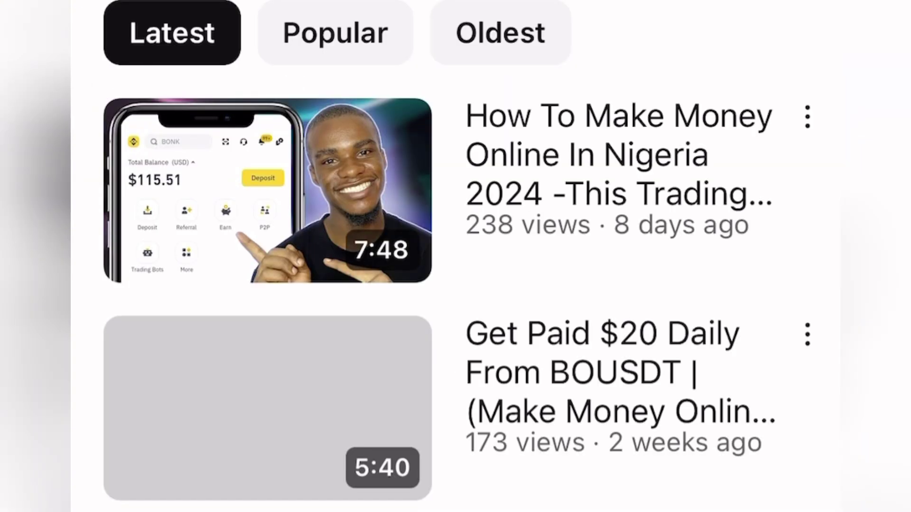
scroll(455, 256, "down", 10)
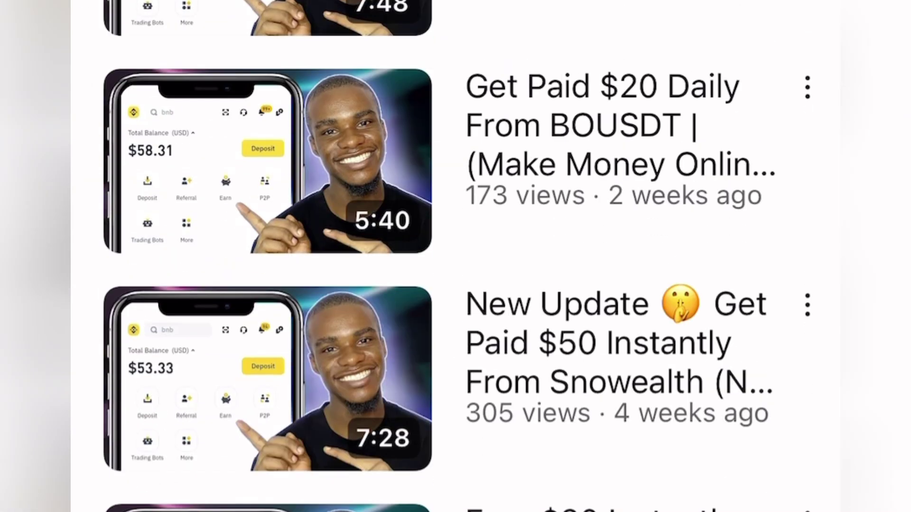
scroll(455, 256, "down", 15)
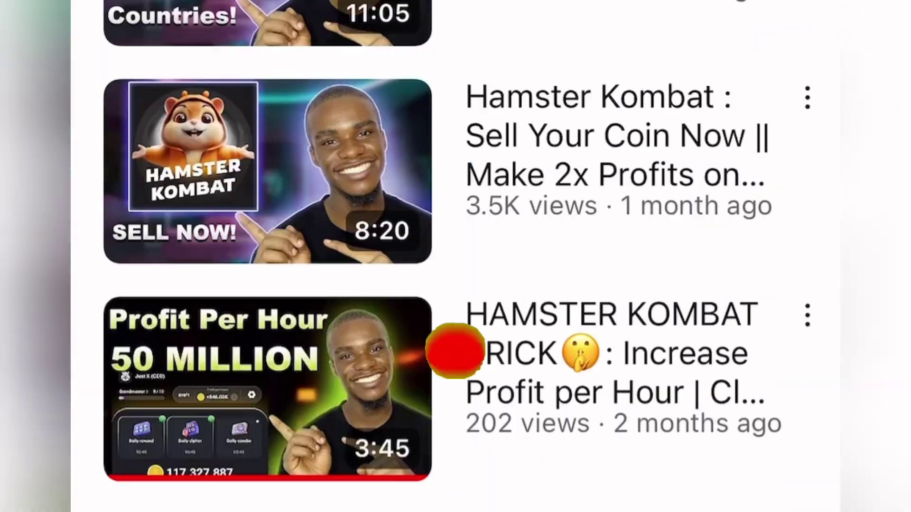
scroll(455, 257, "down", 15)
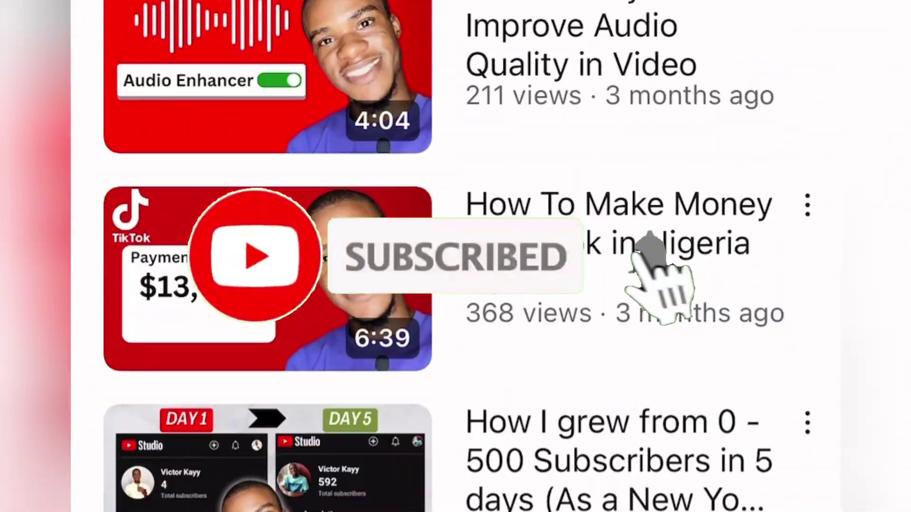
scroll(456, 256, "down", 15)
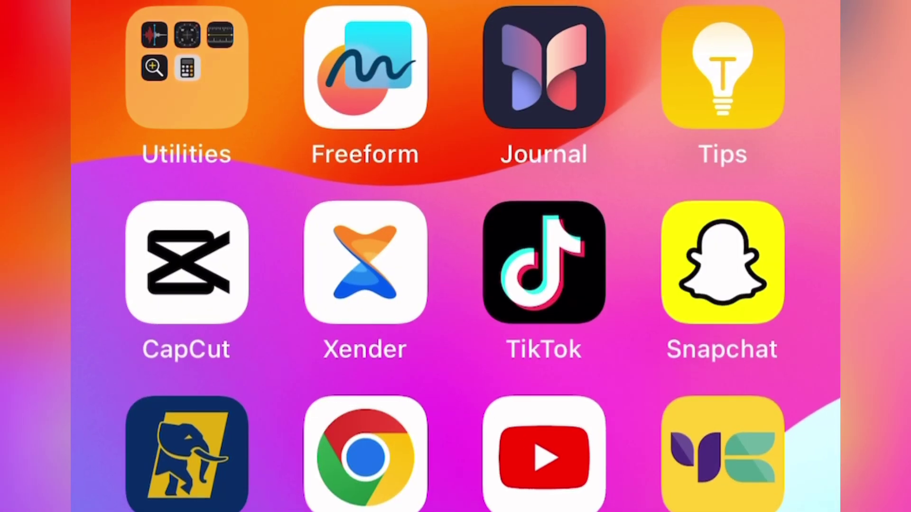
left_click(365, 455)
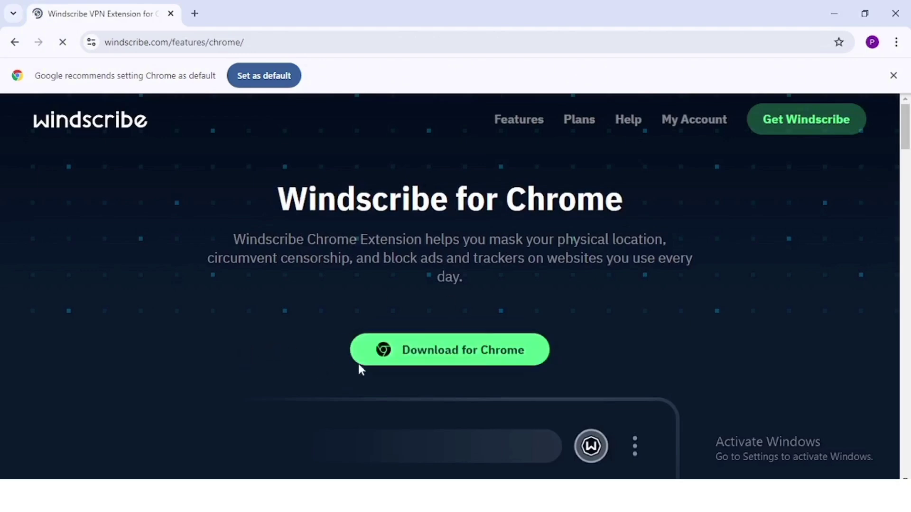
- Go from Windscribe's Download for Chrome page to its Web Store listing and confirm Add extension
left_click(432, 365)
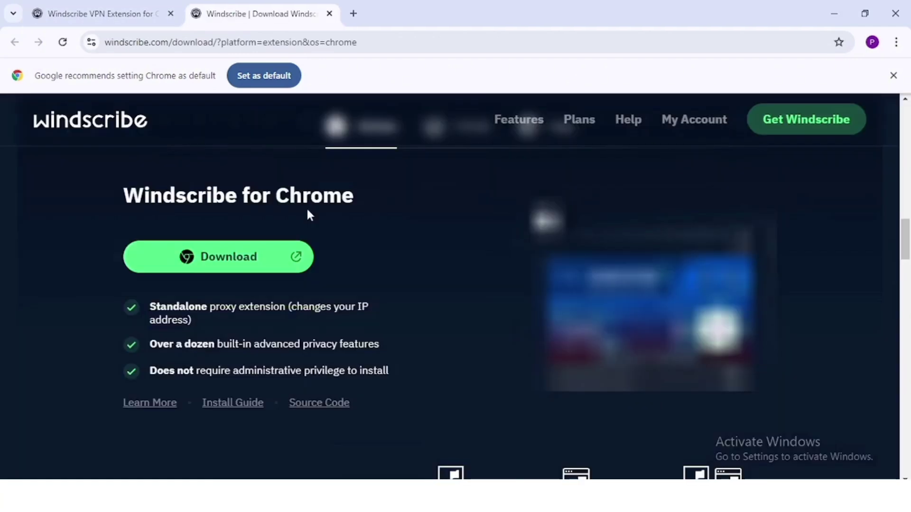
left_click(307, 265)
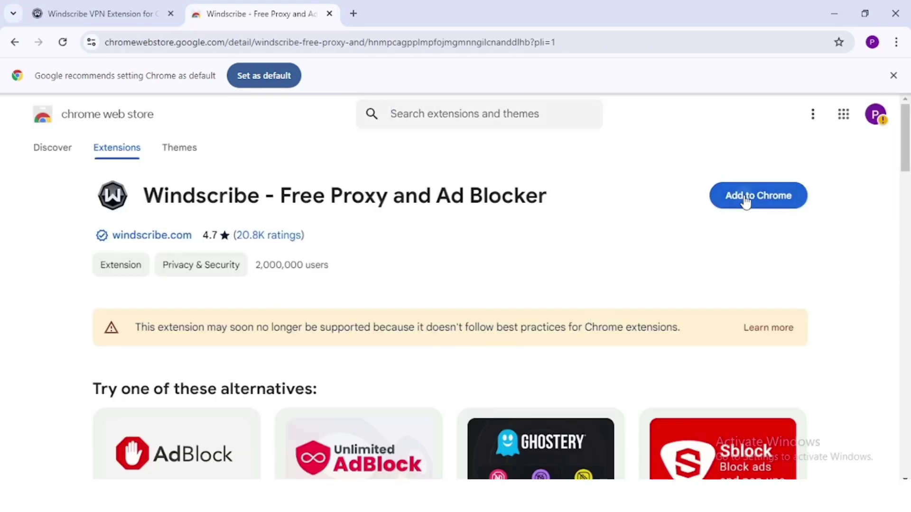
left_click(748, 198)
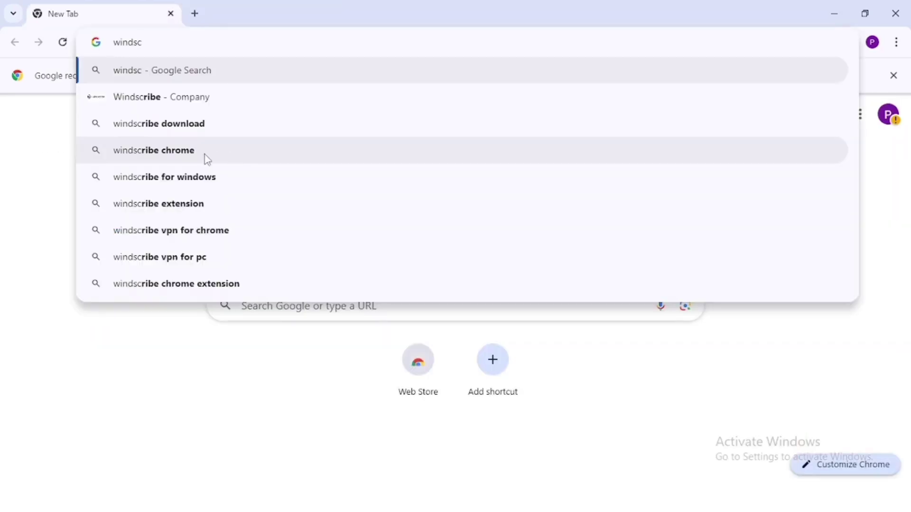
left_click(205, 155)
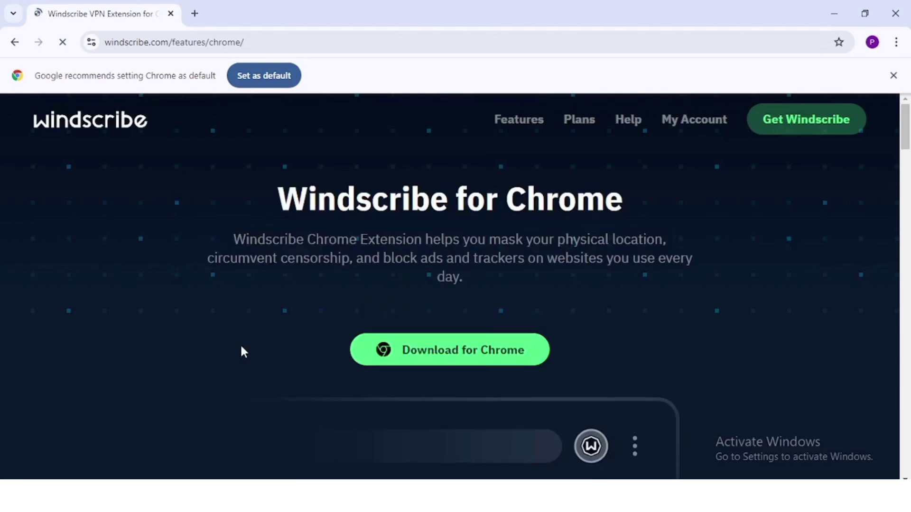
left_click(373, 355)
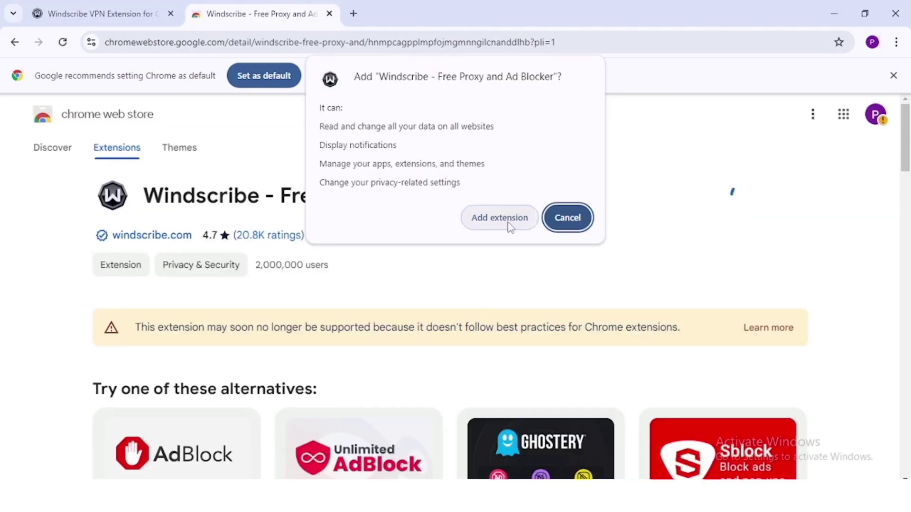
left_click(504, 219)
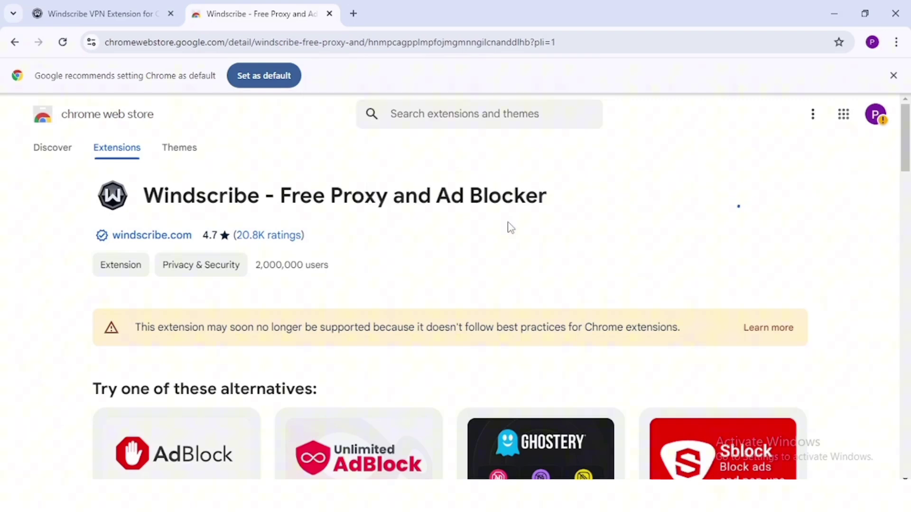
- Pin the Windscribe extension to the Chrome toolbar
left_click(836, 42)
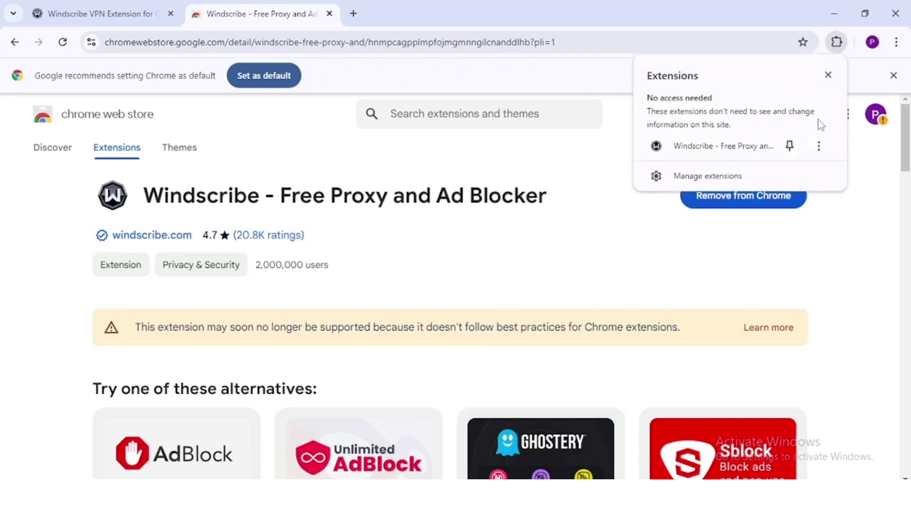
left_click(790, 147)
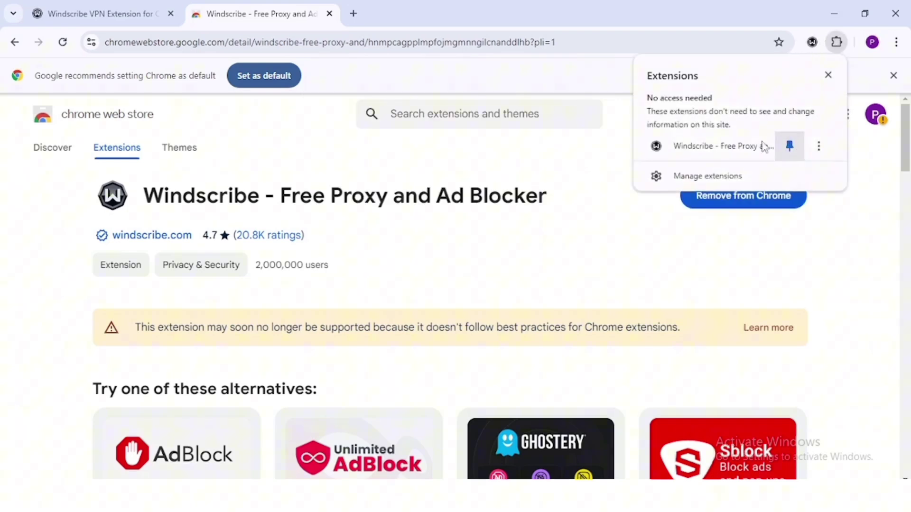
left_click(567, 160)
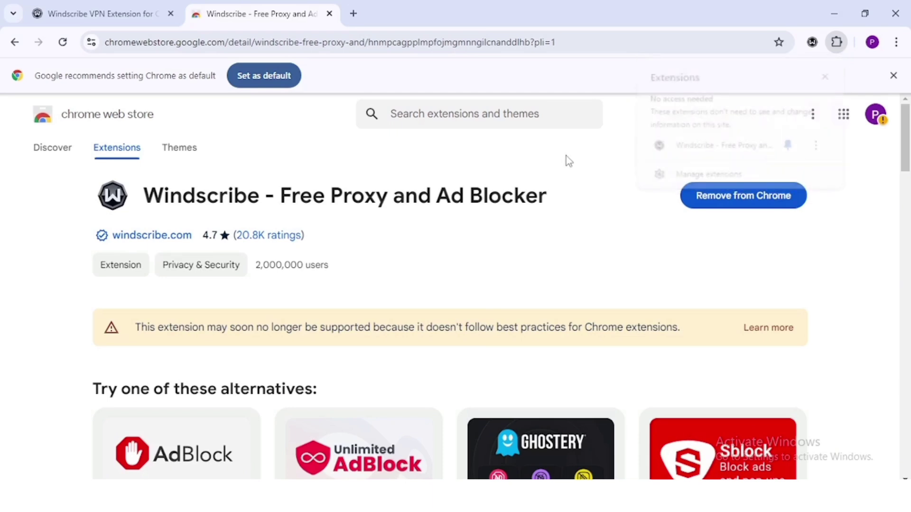
- Log in to Windscribe and connect through United Arab Emirates > Dubai Khalifa
left_click(811, 44)
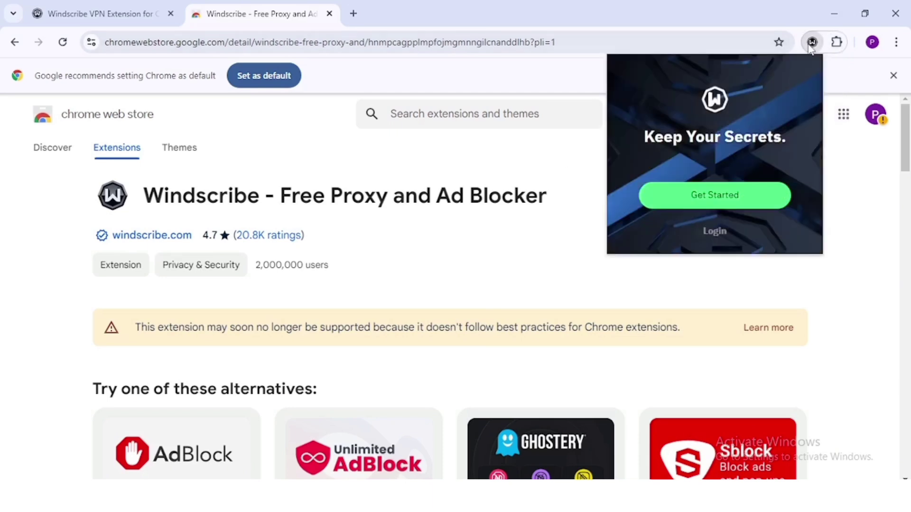
left_click(715, 232)
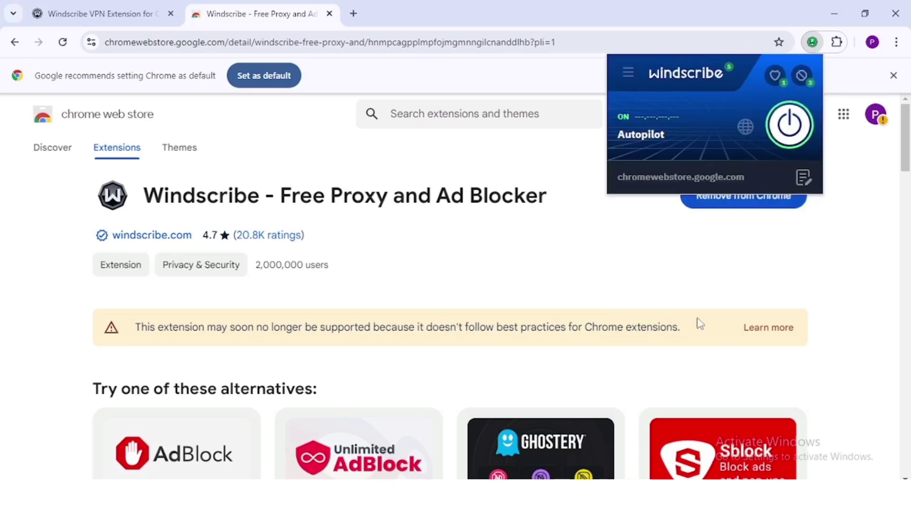
left_click(767, 143)
type("un")
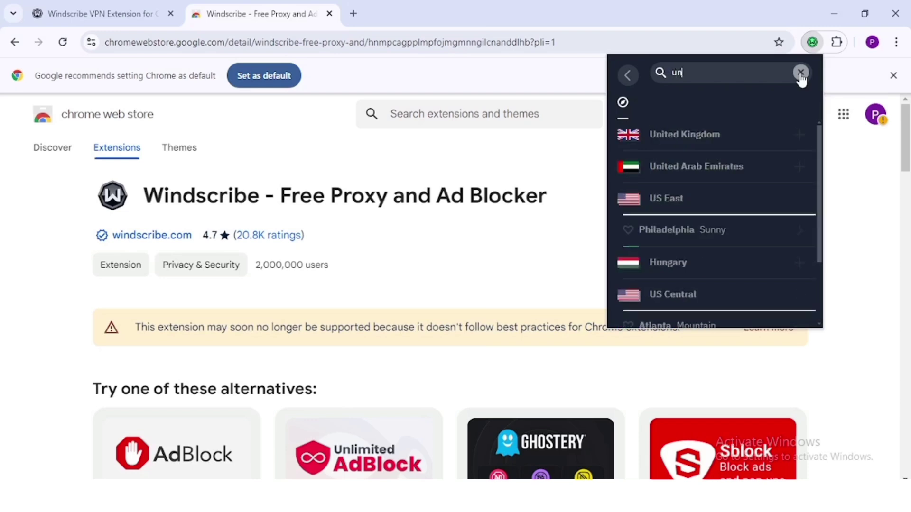
left_click(723, 172)
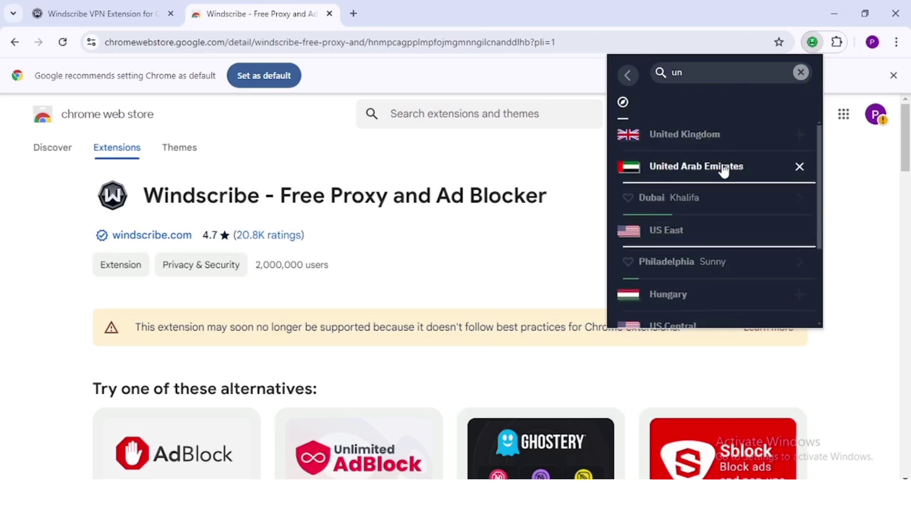
left_click(688, 207)
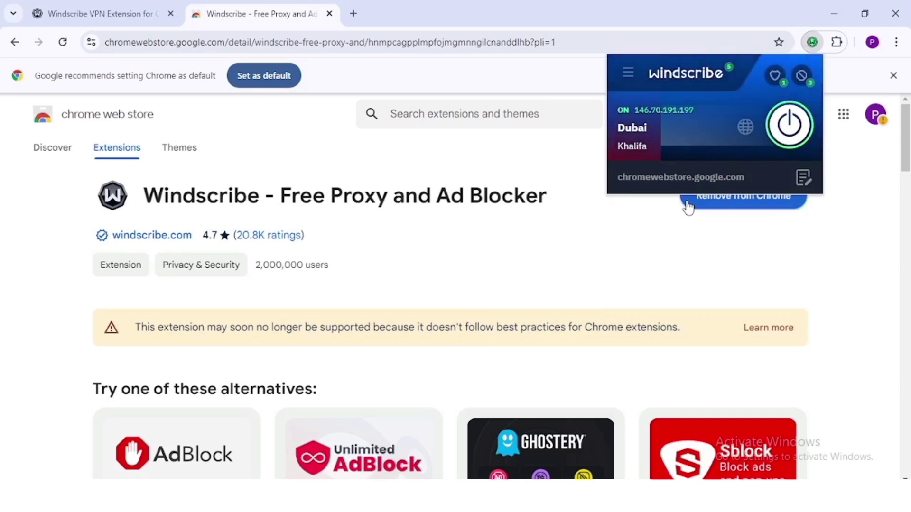
left_click(614, 229)
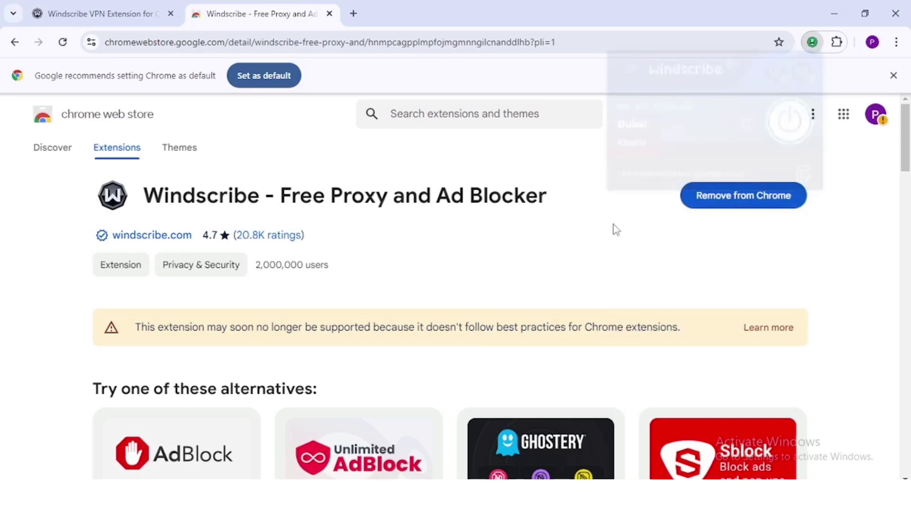
left_click(898, 42)
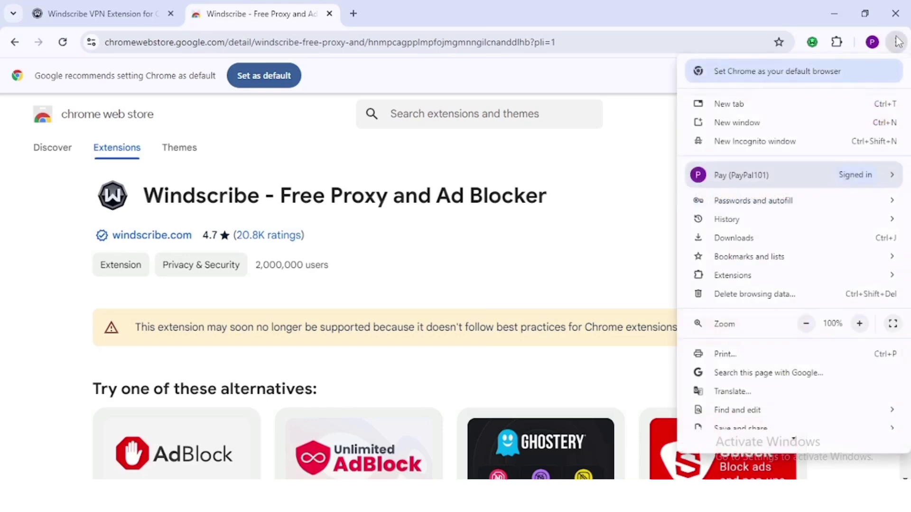
- Delete the last hour's cookies and cached files but not browsing history, then enter 'Paypal.' in a new tab
left_click(781, 294)
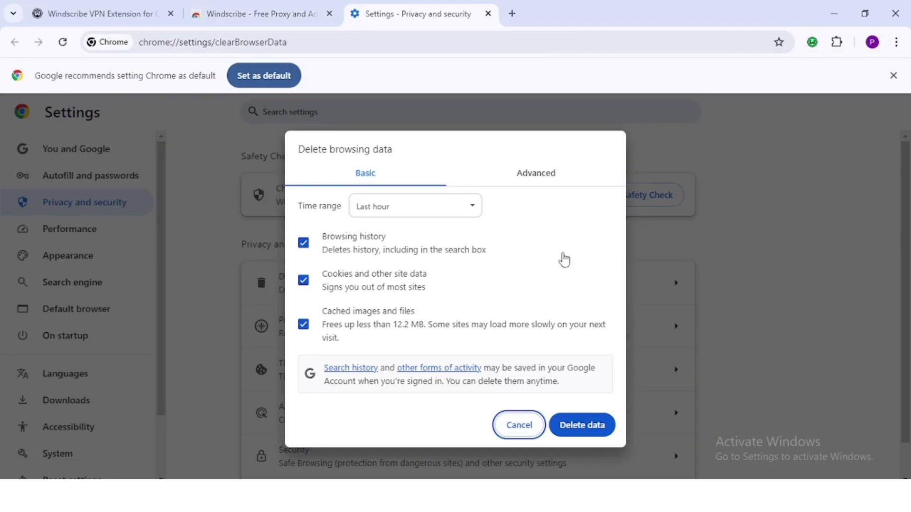
left_click(304, 251)
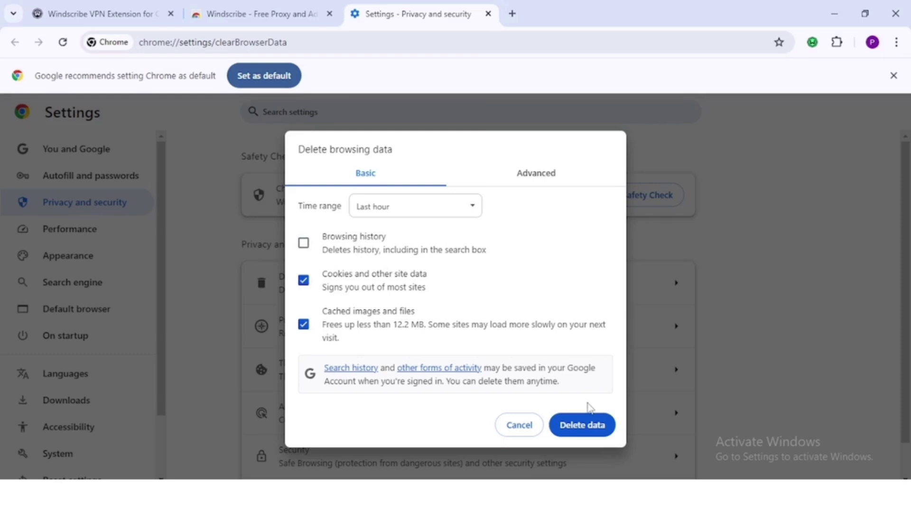
left_click(588, 435)
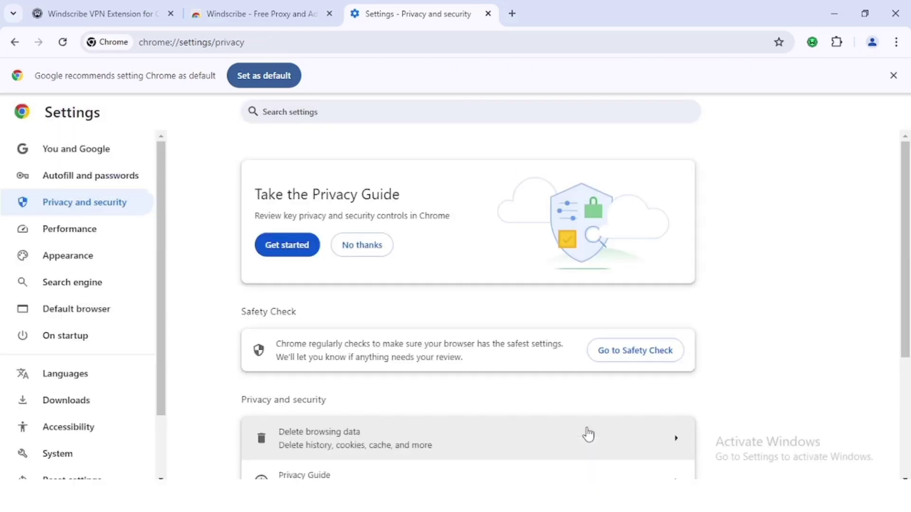
key("ctrl+t")
type("Paypal.")
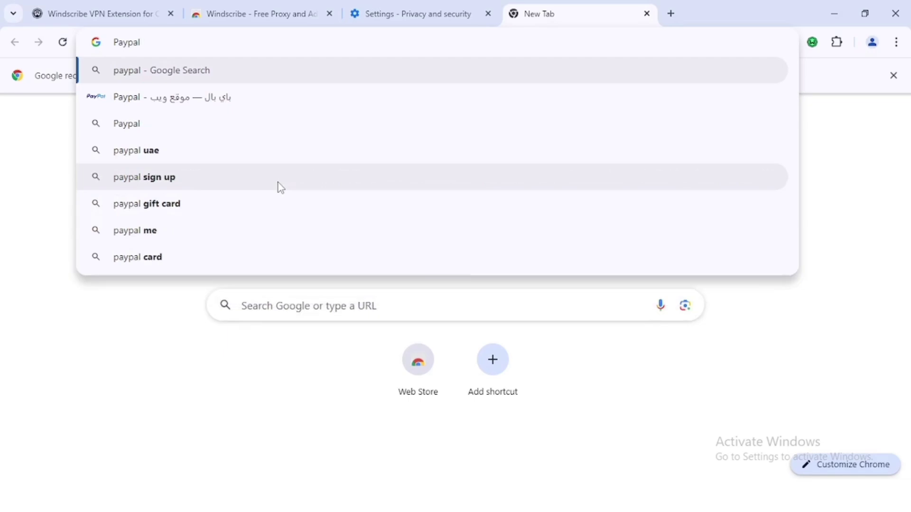
- Go to the PayPal homepage's business options, start sign-up, and select Business Account
left_click(237, 97)
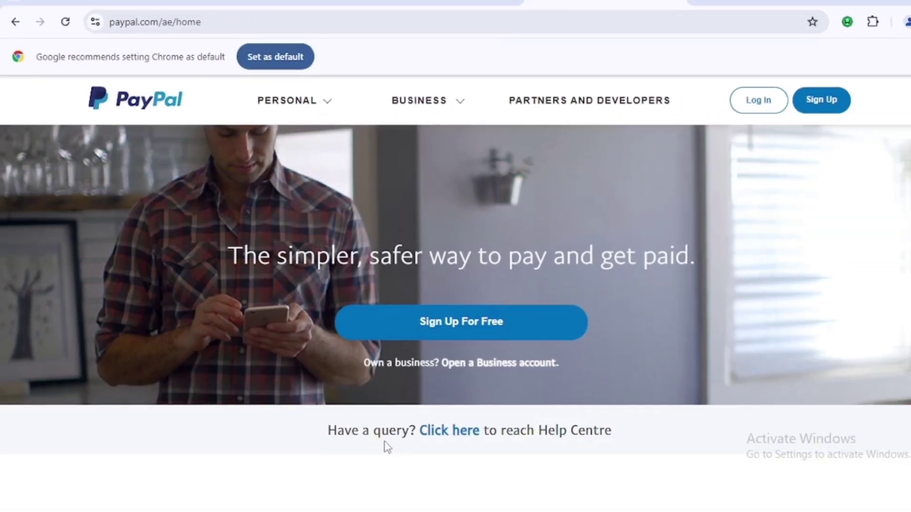
left_click(433, 114)
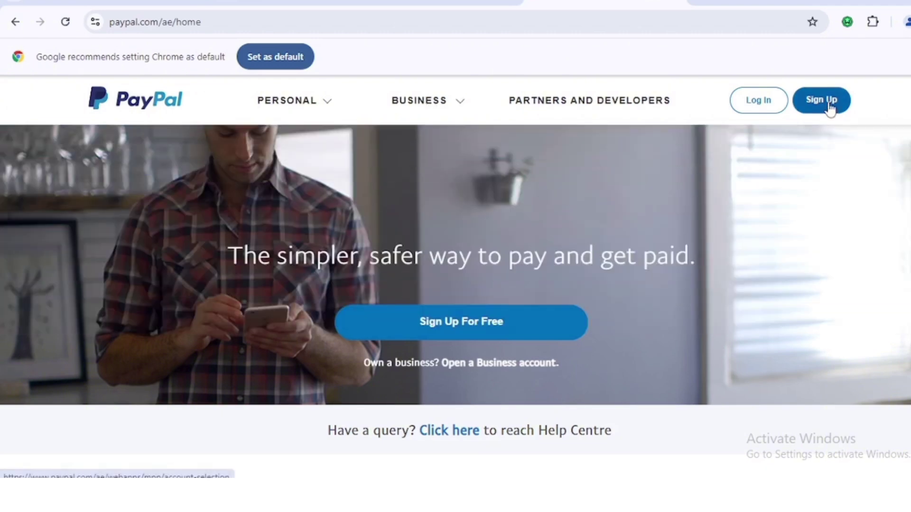
left_click(829, 105)
left_click(570, 309)
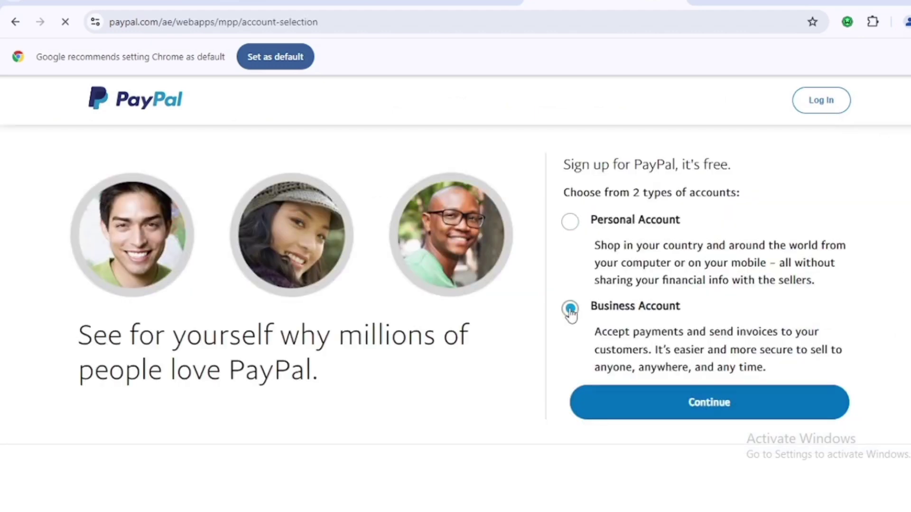
- Continue to the business sign-up form, accept the User Agreement, and create the account
left_click(675, 412)
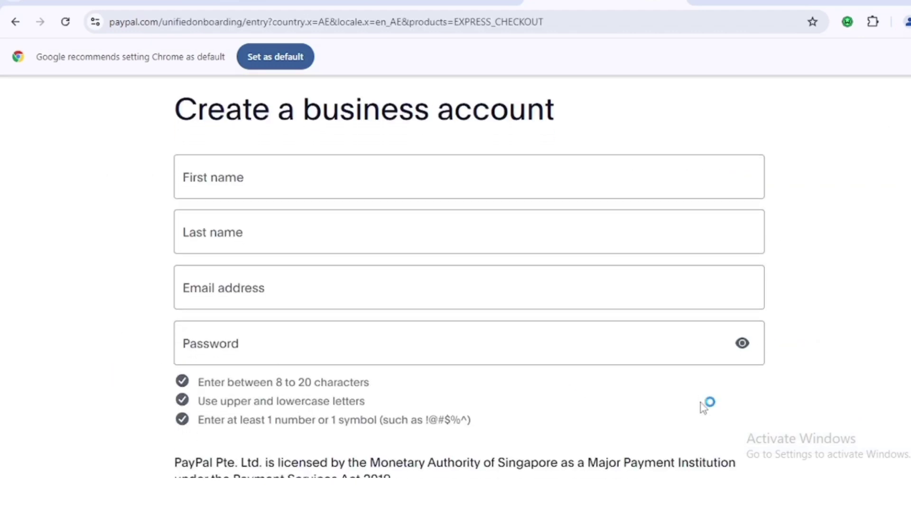
scroll(665, 341, "down", 2)
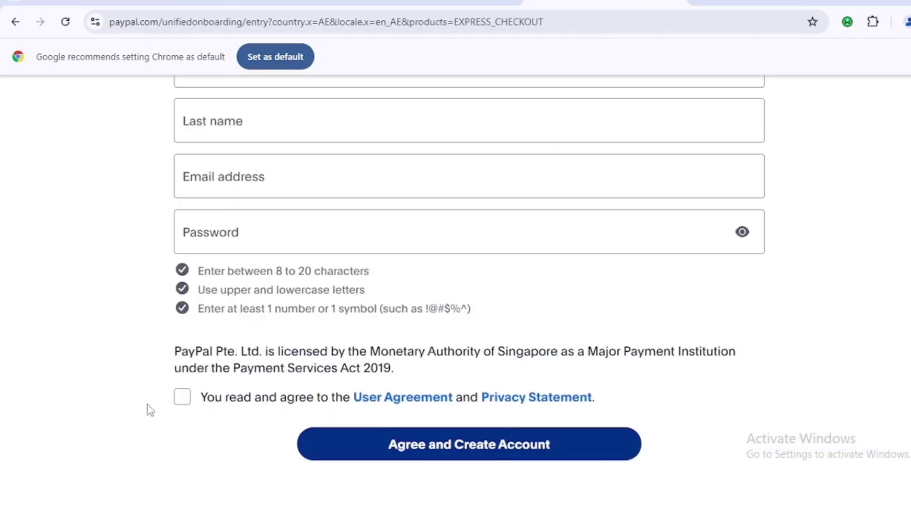
left_click(179, 402)
left_click(555, 443)
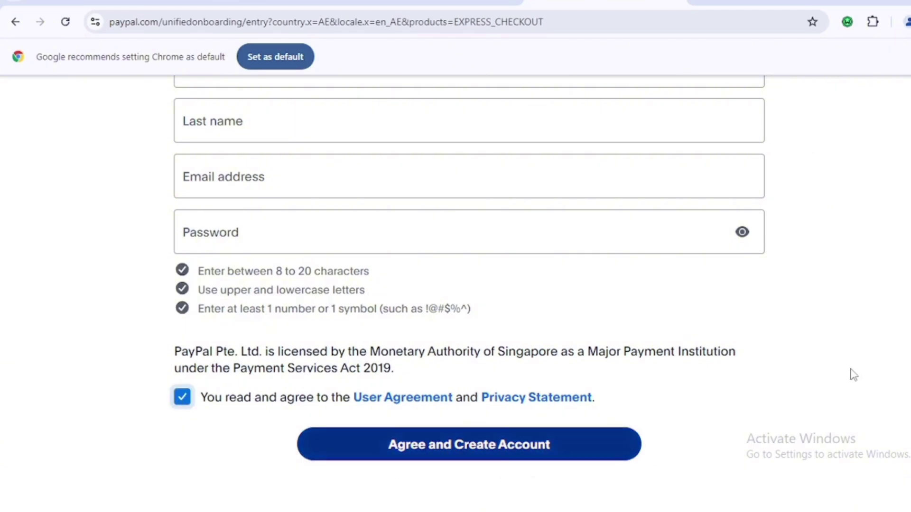
scroll(854, 375, "down", 2)
scroll(854, 374, "up", 1)
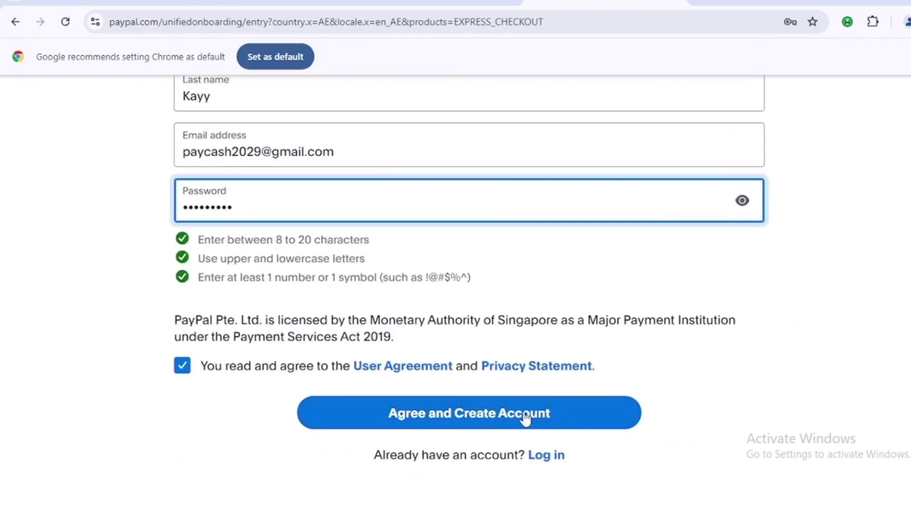
left_click(524, 418)
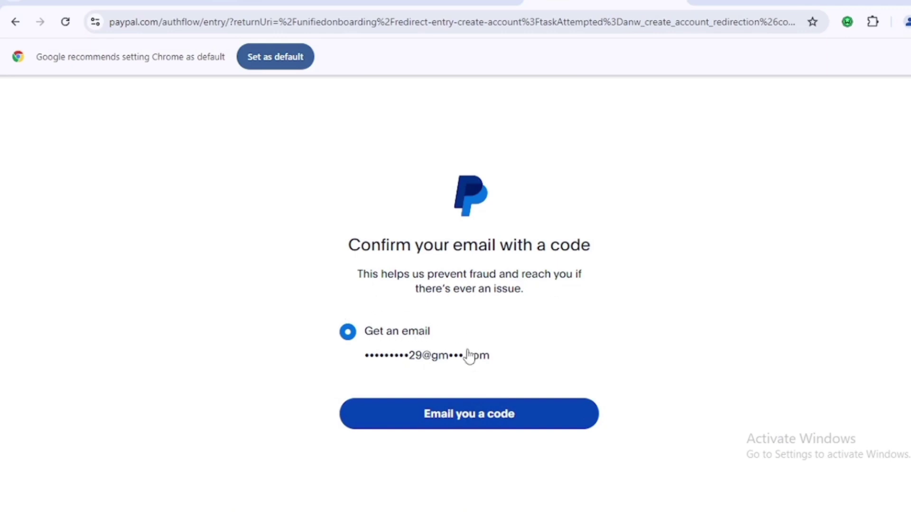
- Have a code emailed, then enter and submit the six-digit emailed code
left_click(521, 420)
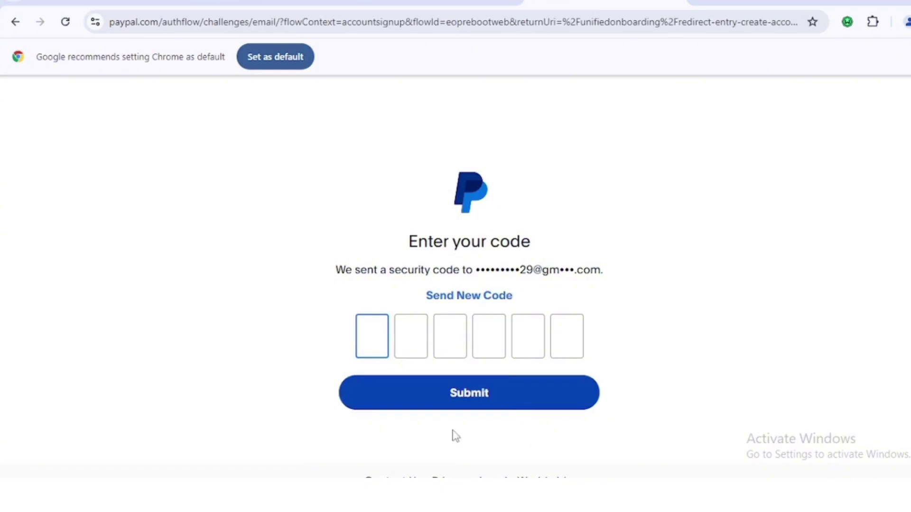
left_click(492, 393)
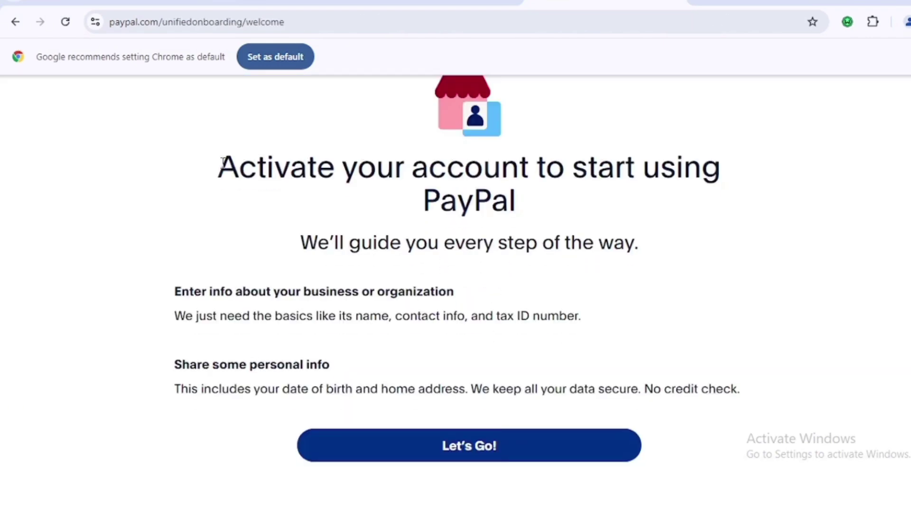
- Read through the activation overview's headings and business-info lines, then proceed with Let's Go!
triple_click(222, 162)
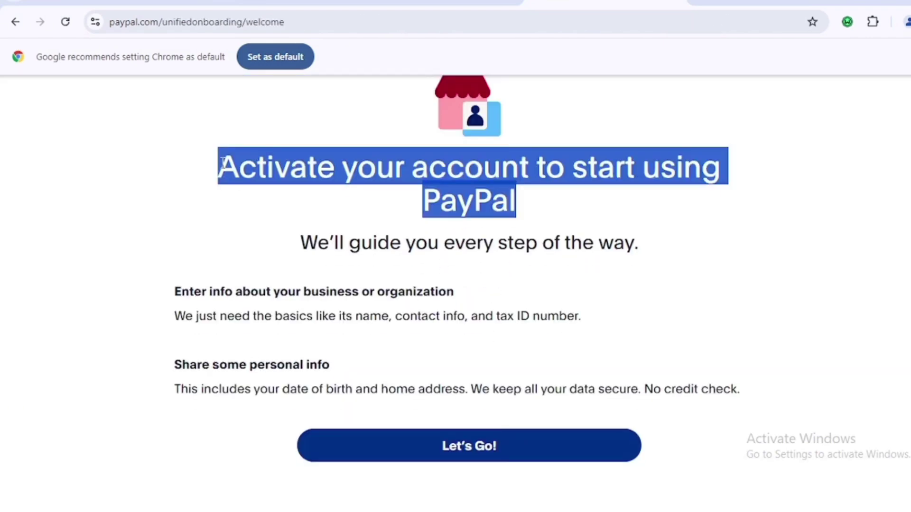
left_click(274, 208)
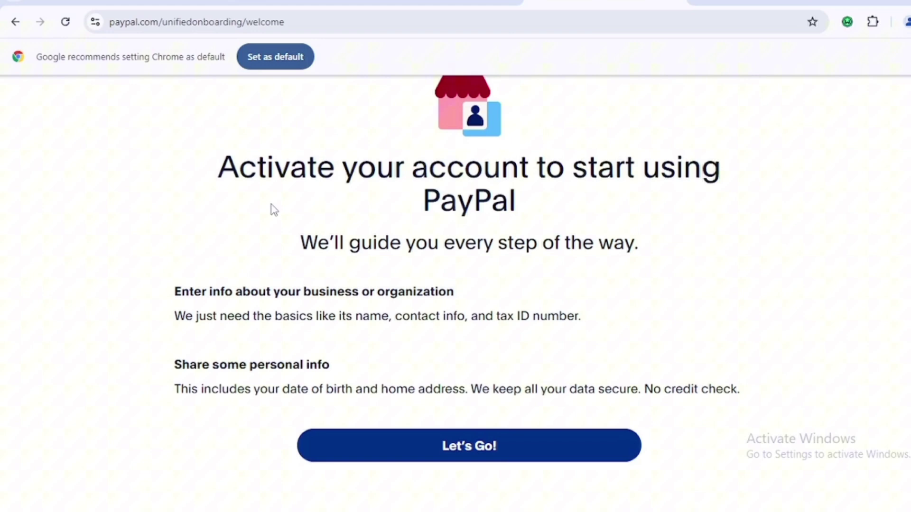
triple_click(320, 245)
left_click(320, 245)
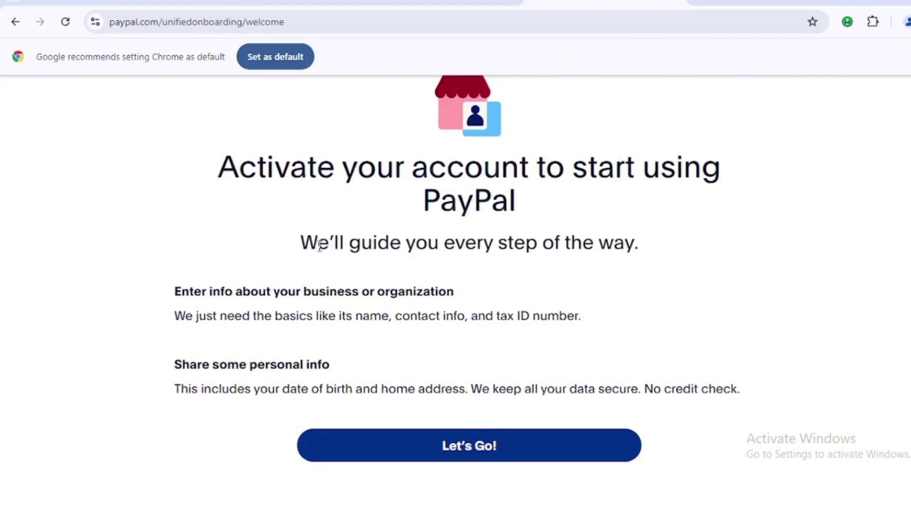
triple_click(198, 292)
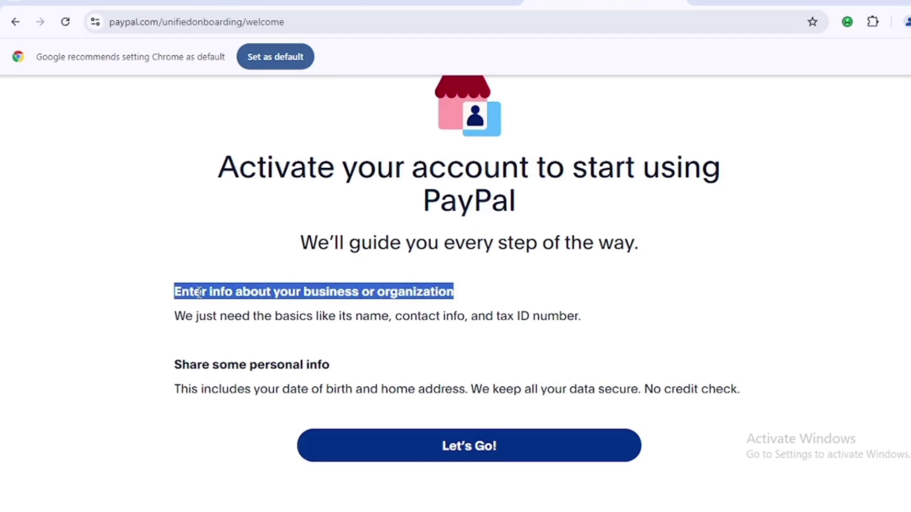
left_click(199, 292)
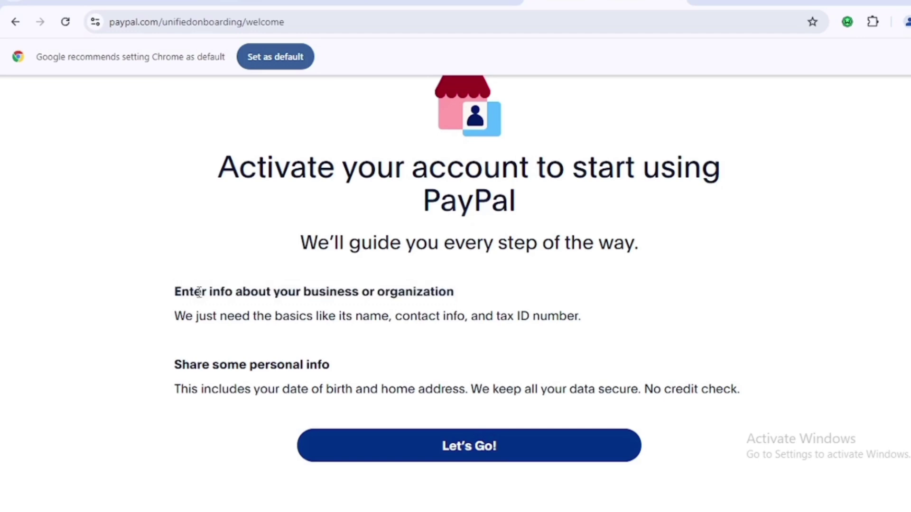
triple_click(212, 316)
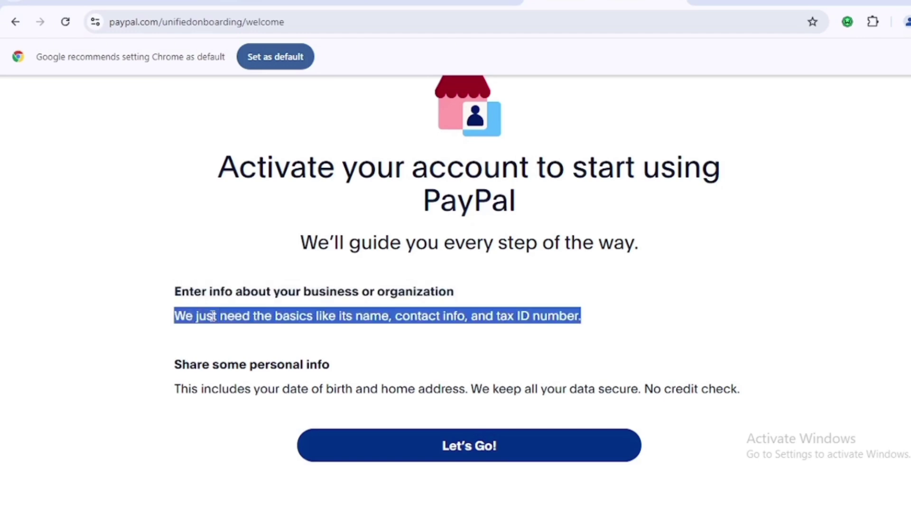
left_click(213, 316)
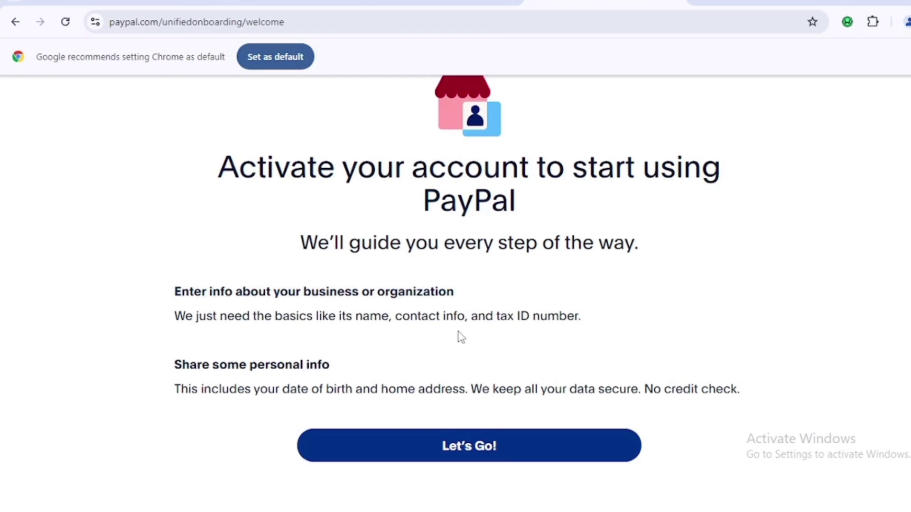
scroll(460, 337, "down", 1)
left_click(521, 418)
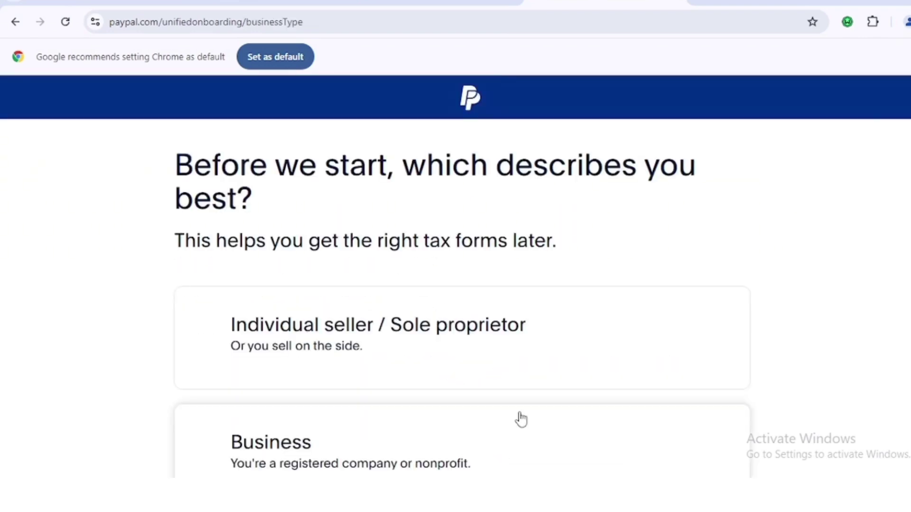
- Choose Business with Private Corporation as the business type, then continue to the details form
scroll(493, 389, "down", 2)
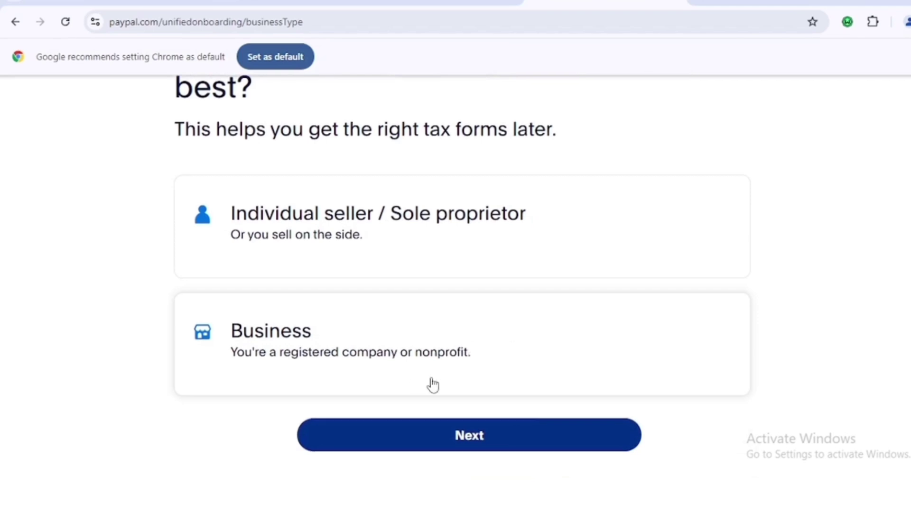
left_click(502, 341)
left_click(565, 334)
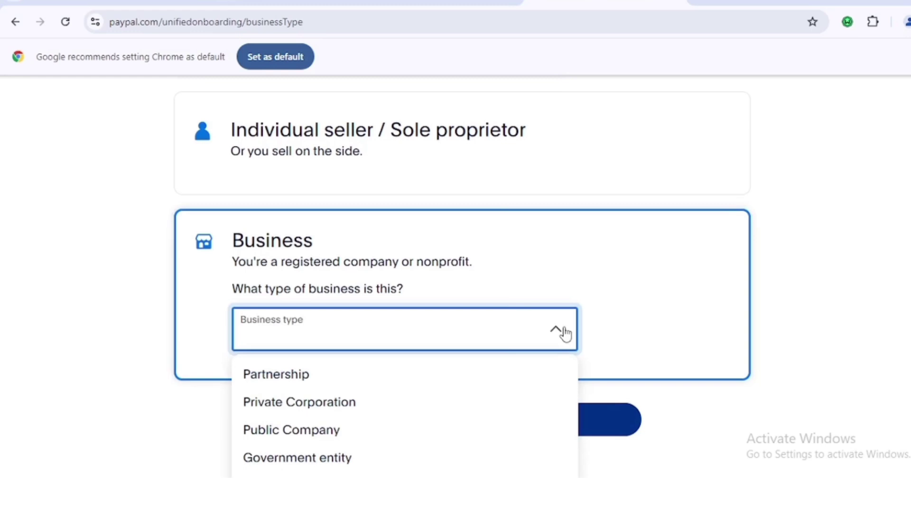
key("Down")
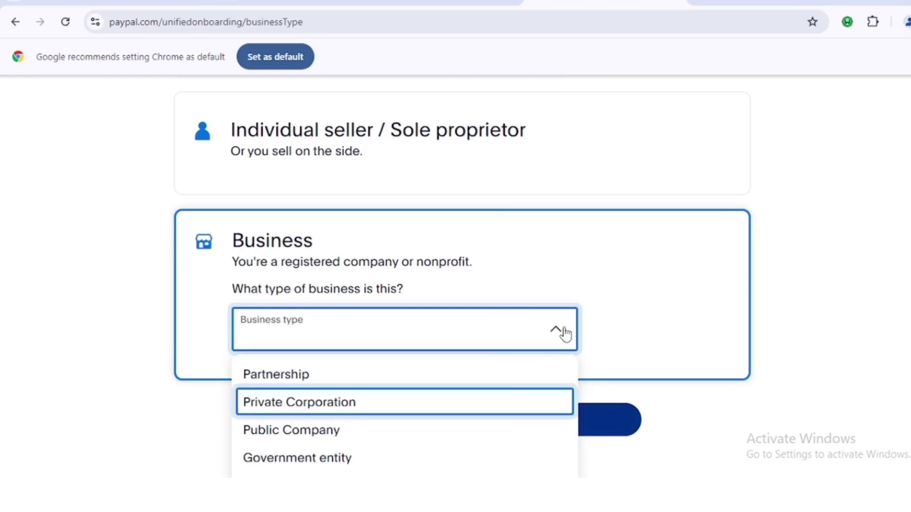
left_click(409, 401)
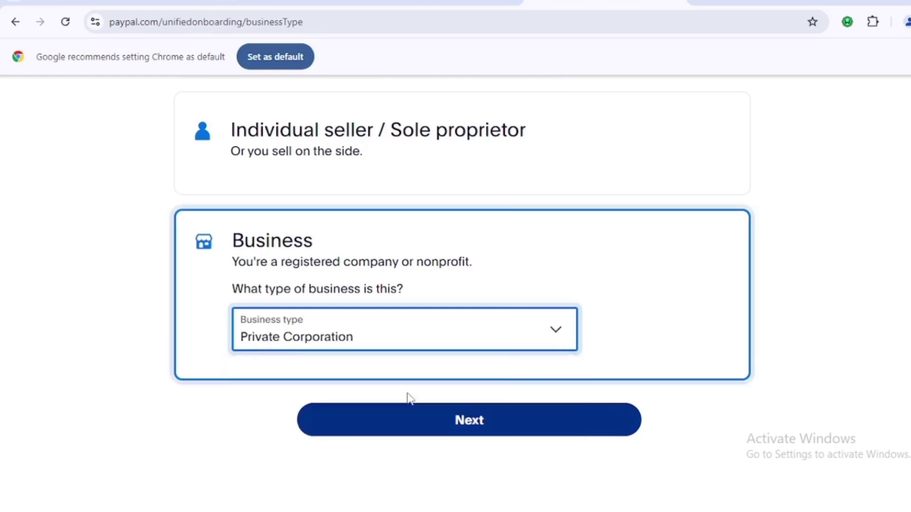
left_click(473, 429)
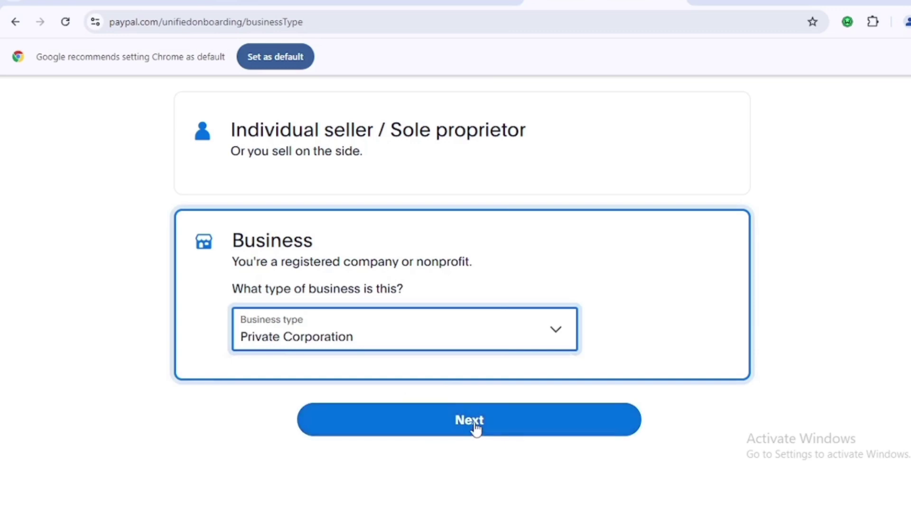
- Enter the company's legal business name in the Legal business name field
triple_click(281, 172)
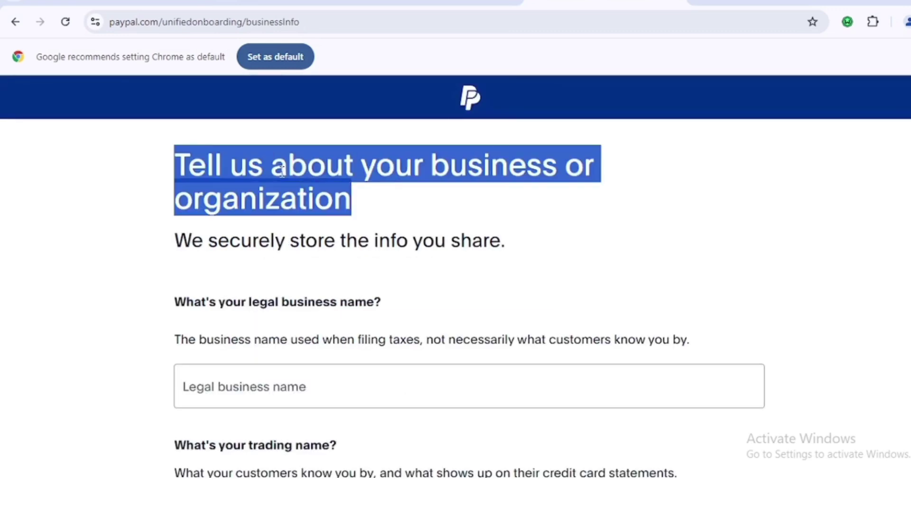
left_click(282, 172)
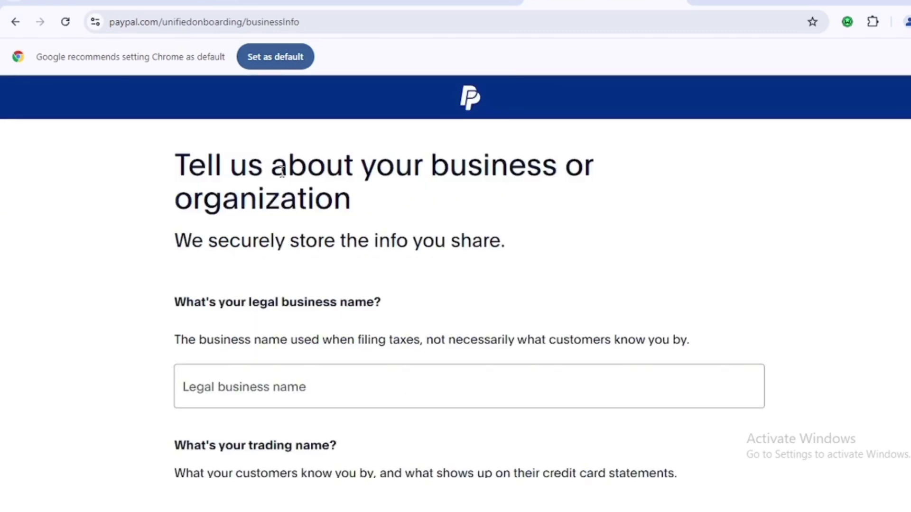
triple_click(246, 242)
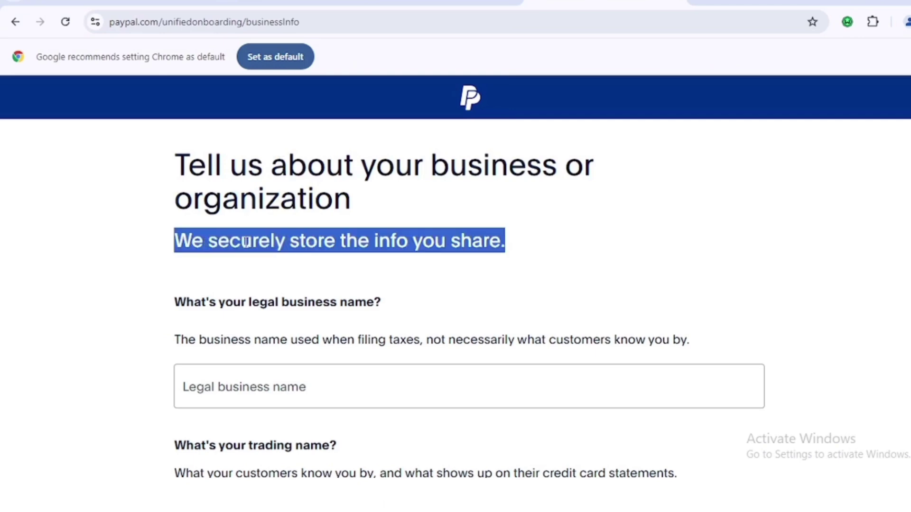
left_click(259, 242)
scroll(258, 243, "down", 5)
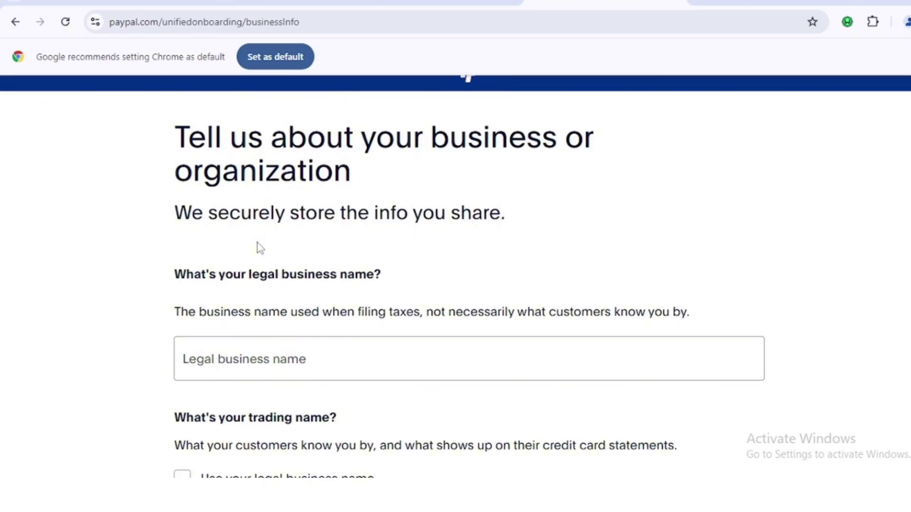
left_click(264, 192)
type("Victor kayy lim")
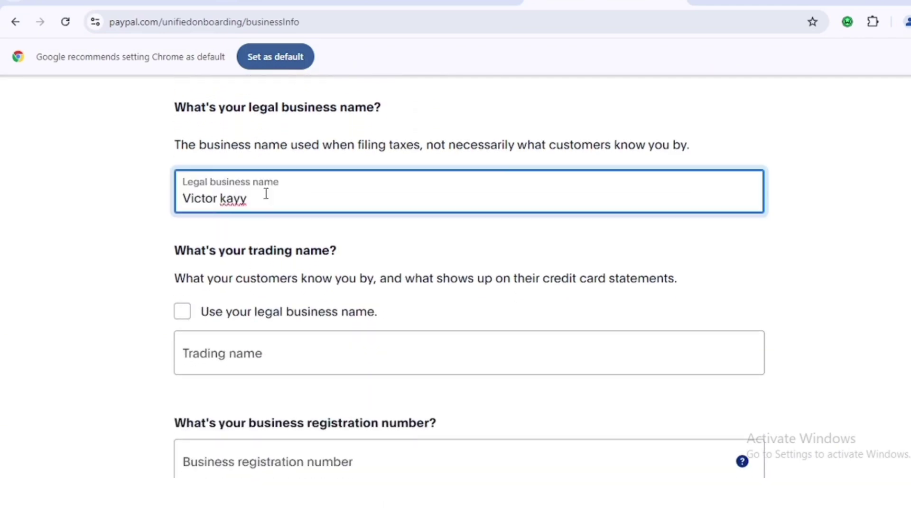
type("ited")
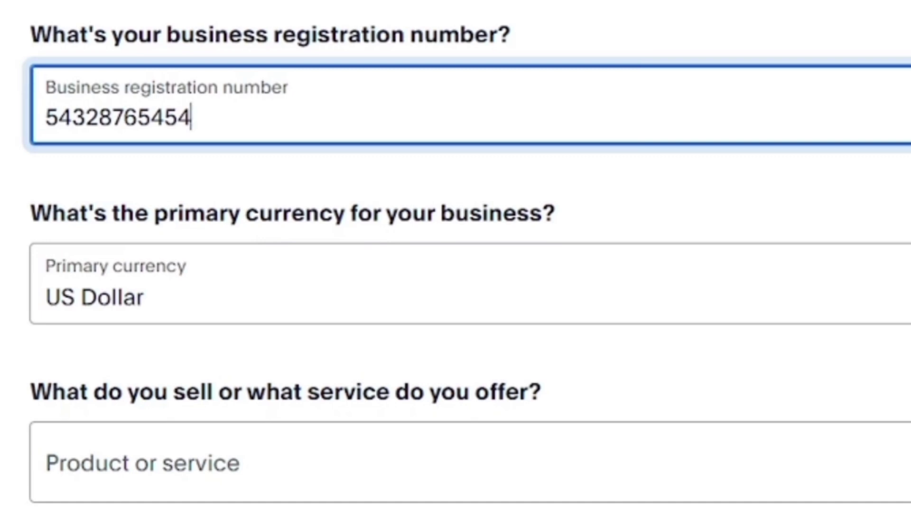
- Choose Digital Goods Media-Books, Movies, Music as the offering and answer No to having a website
left_click(284, 462)
scroll(285, 406, "down", 5)
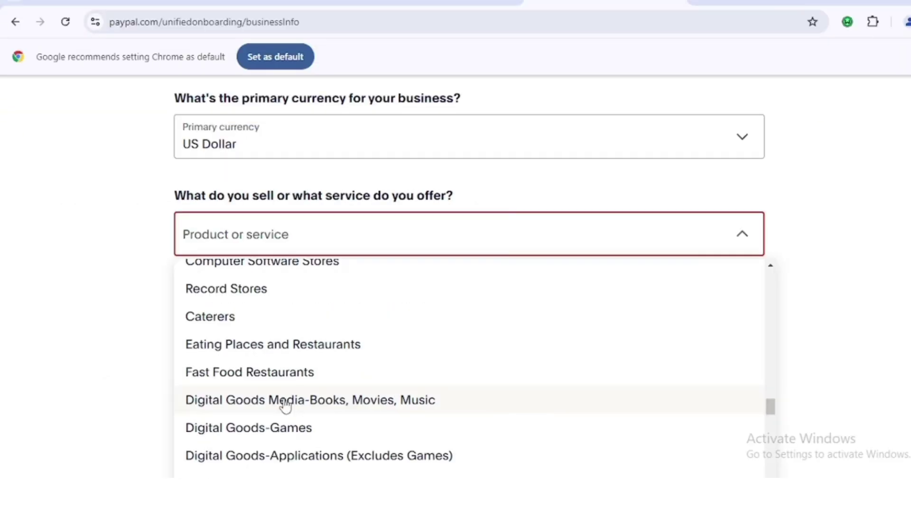
left_click(284, 402)
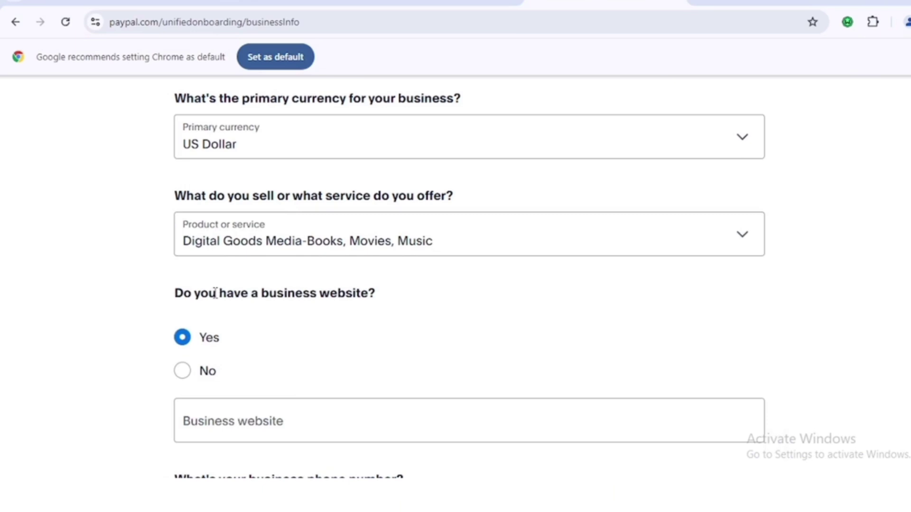
left_click(182, 371)
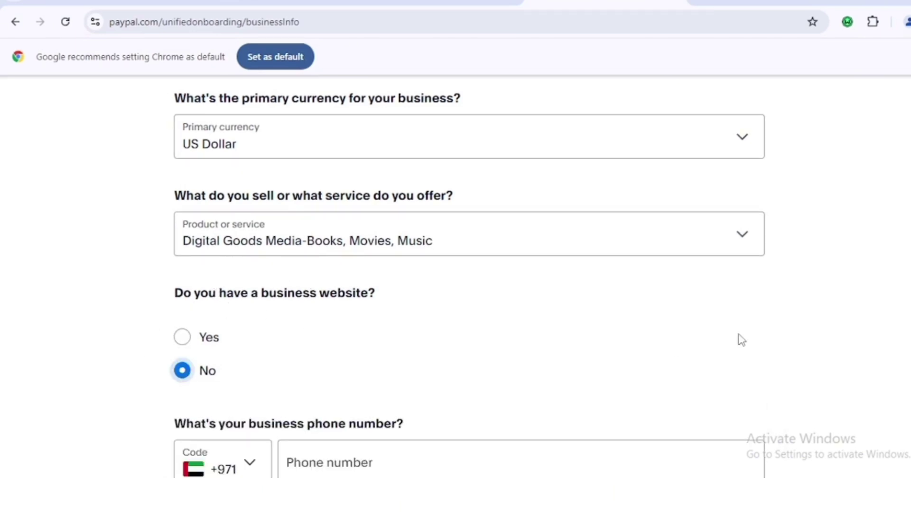
- Set the business phone code to Nigeria's +234 and enter the business phone number
scroll(256, 235, "down", 5)
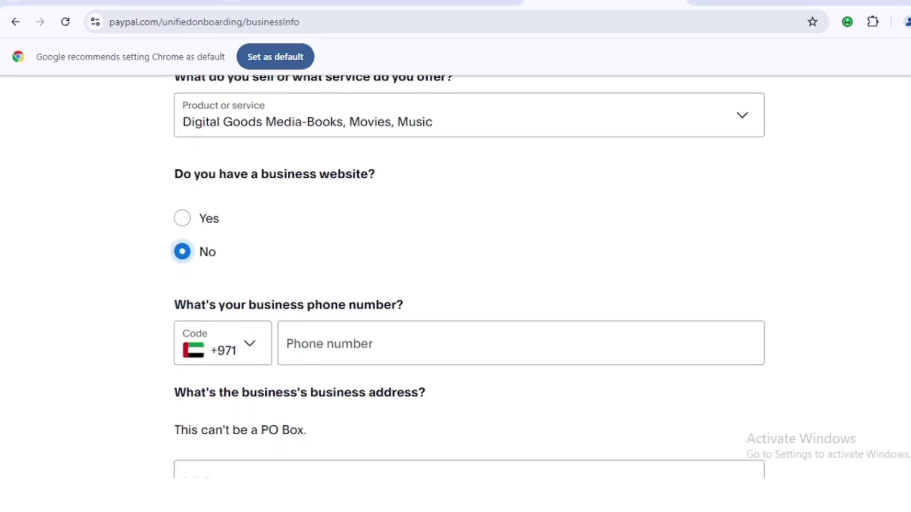
left_click(256, 234)
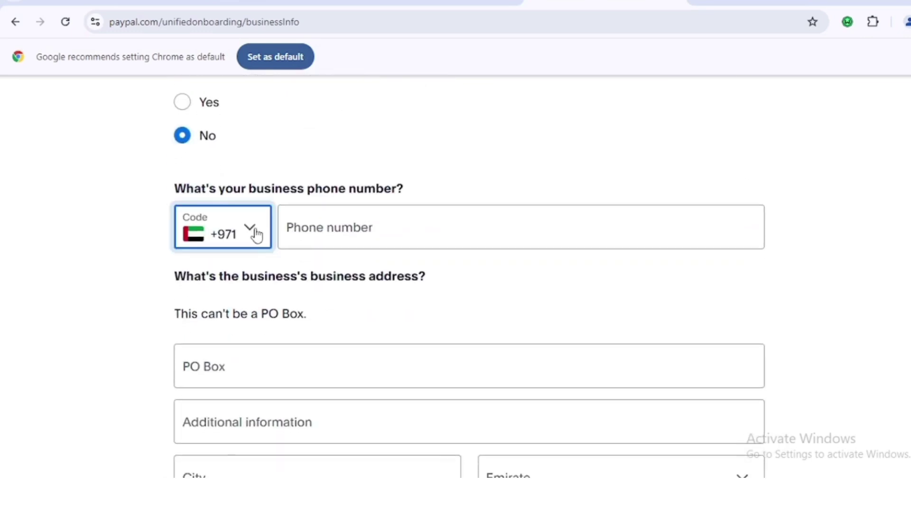
left_click(256, 234)
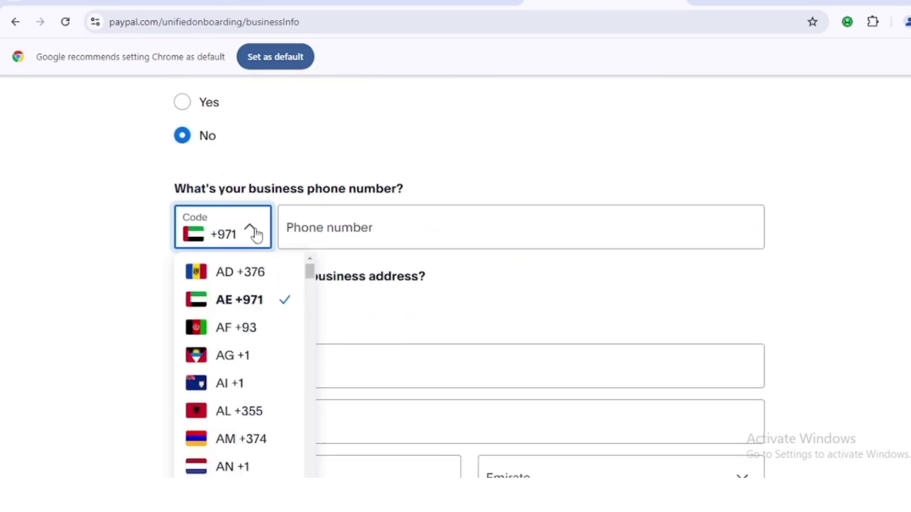
type("ng")
key("Return")
left_click(336, 225)
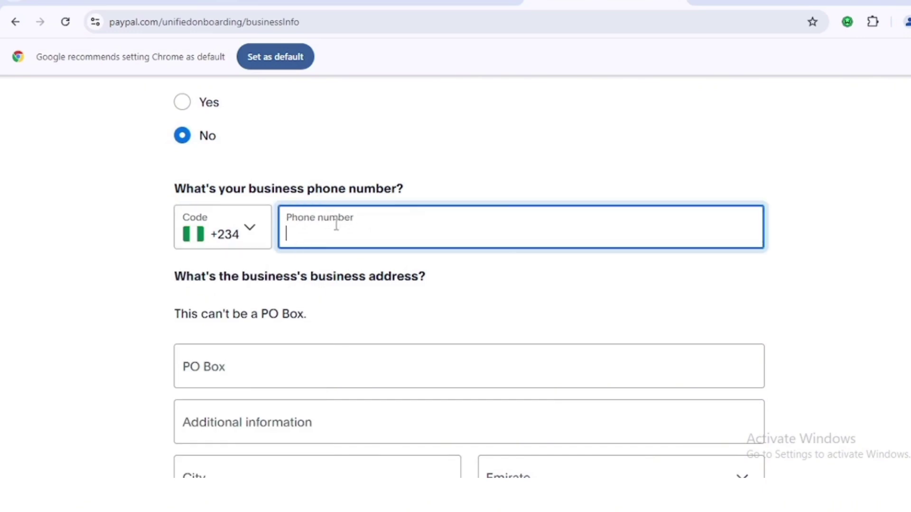
scroll(336, 225, "down", 4)
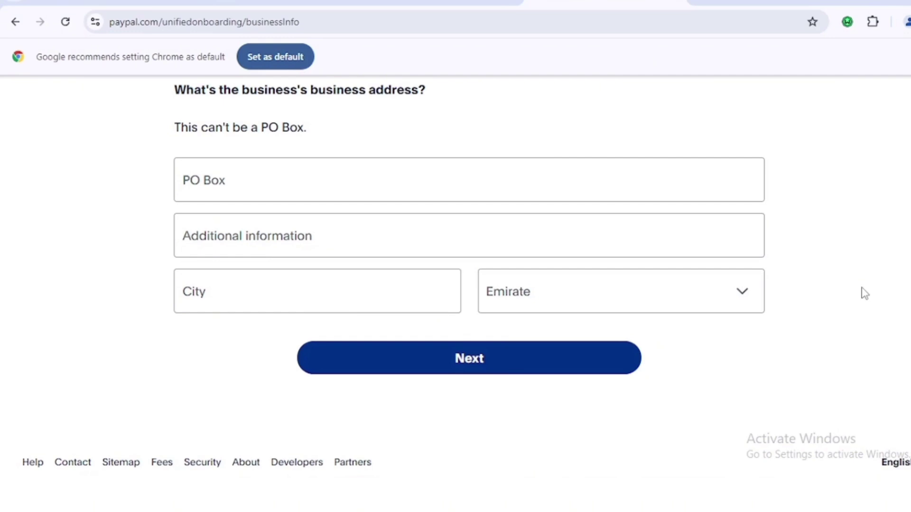
- Fill the business address with a generated Abu Dhabi PO Box address and submit
key("ctrl+Tab")
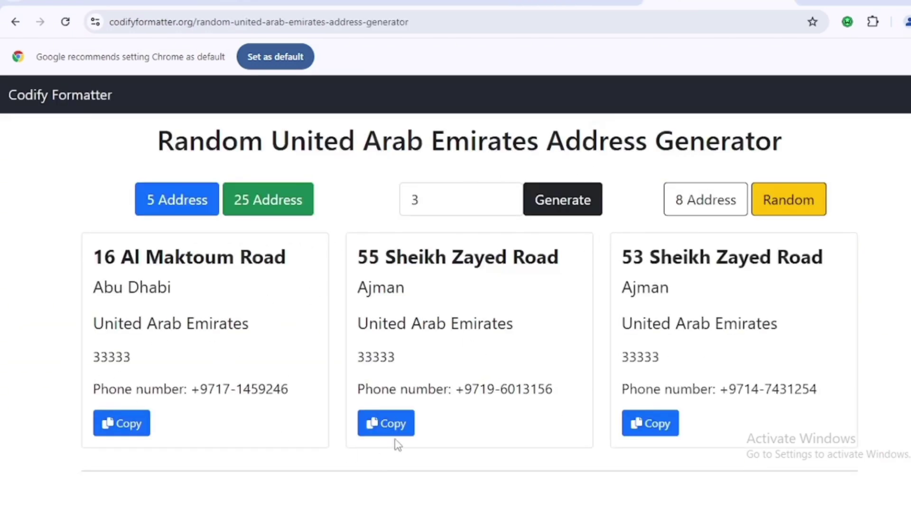
left_click(388, 422)
key("ctrl+Tab")
type("0")
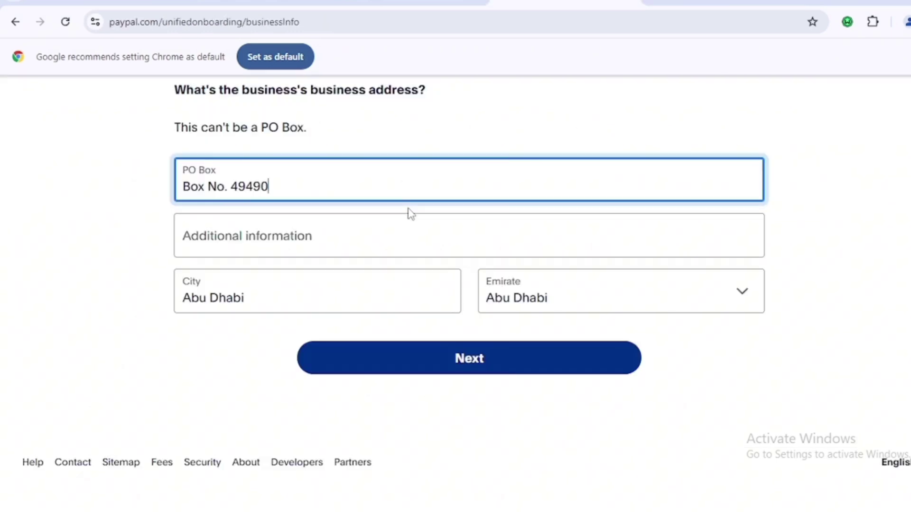
left_click(527, 365)
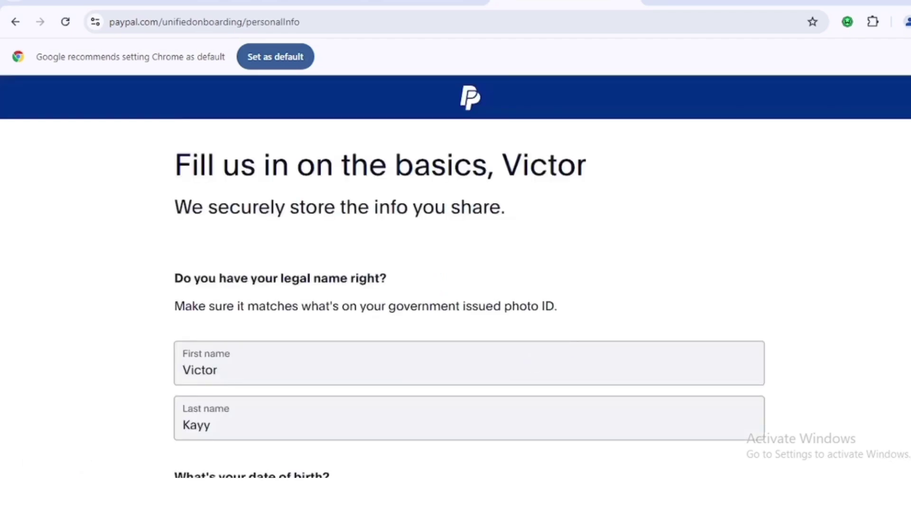
- Give the personal phone the +234 code and a number, keep the business address, and submit
scroll(455, 275, "down", 6)
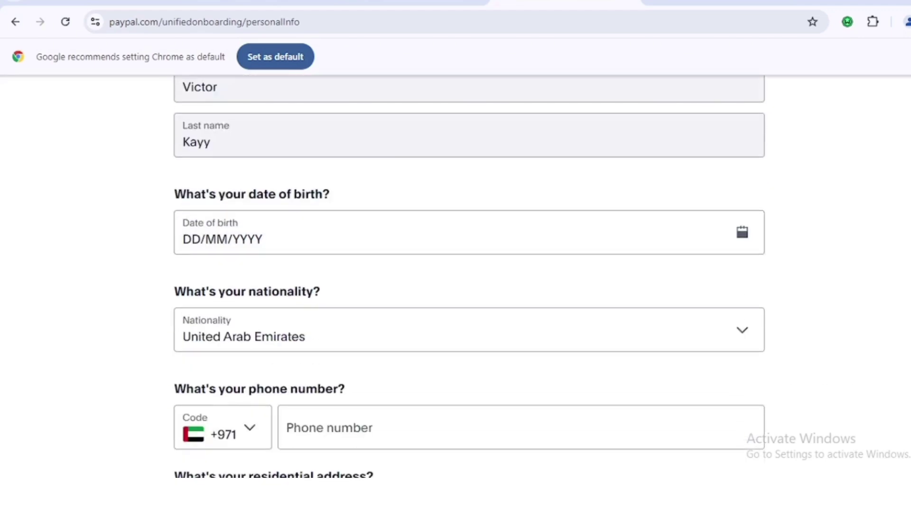
scroll(257, 407, "down", 1)
left_click(256, 407)
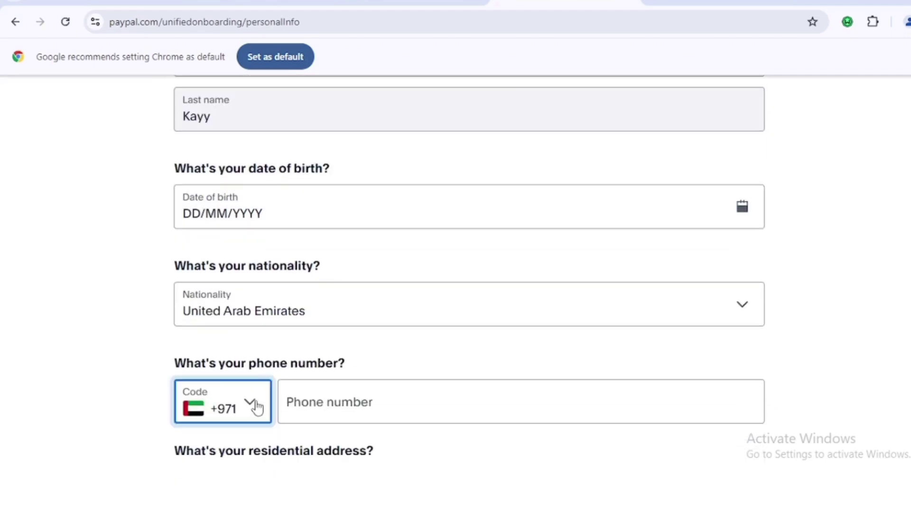
left_click(253, 407)
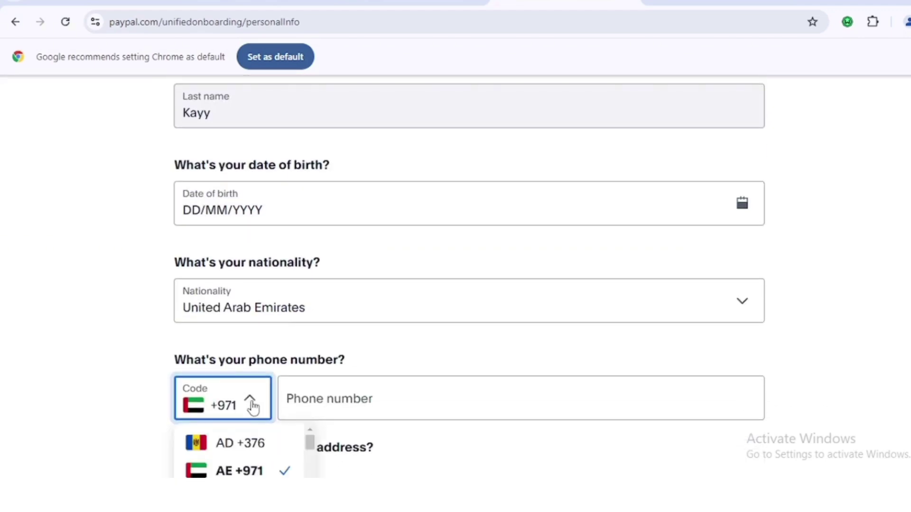
left_click(228, 199)
left_click(336, 178)
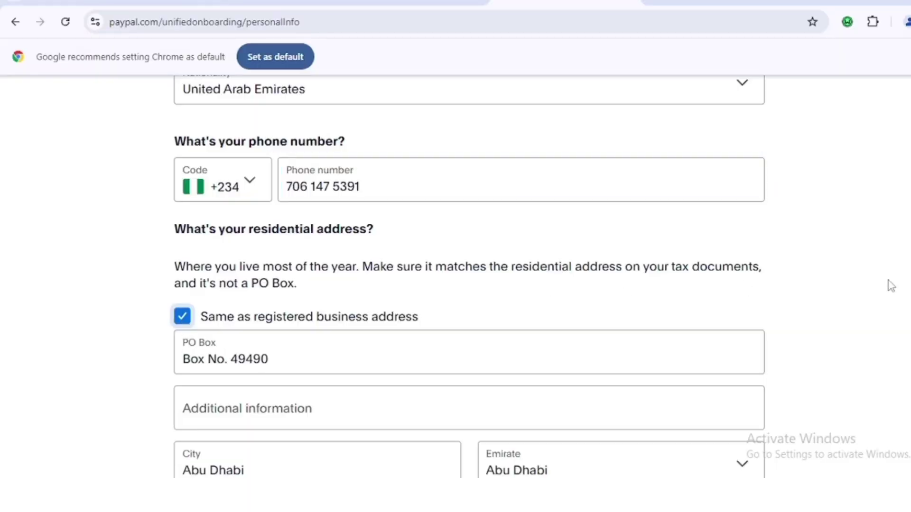
scroll(628, 354, "down", 5)
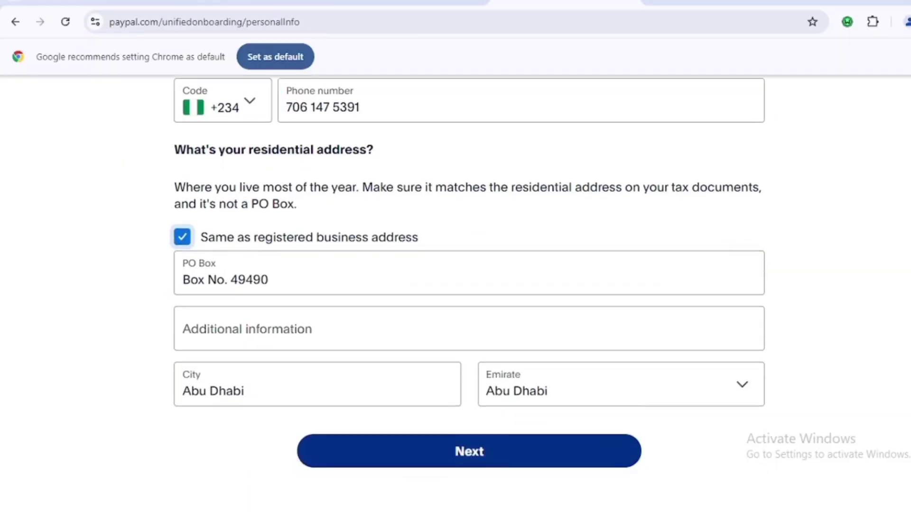
left_click(593, 295)
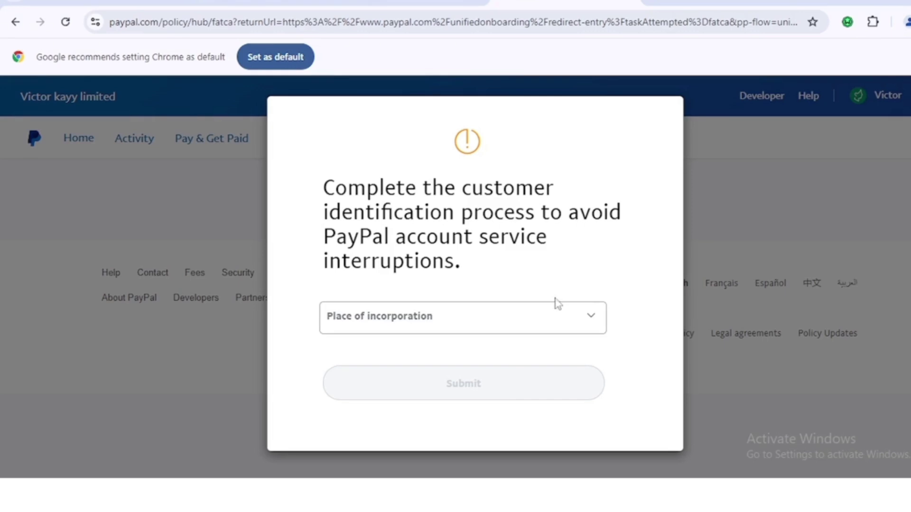
- Choose Nigeria as the place of incorporation and submit it
left_click(592, 320)
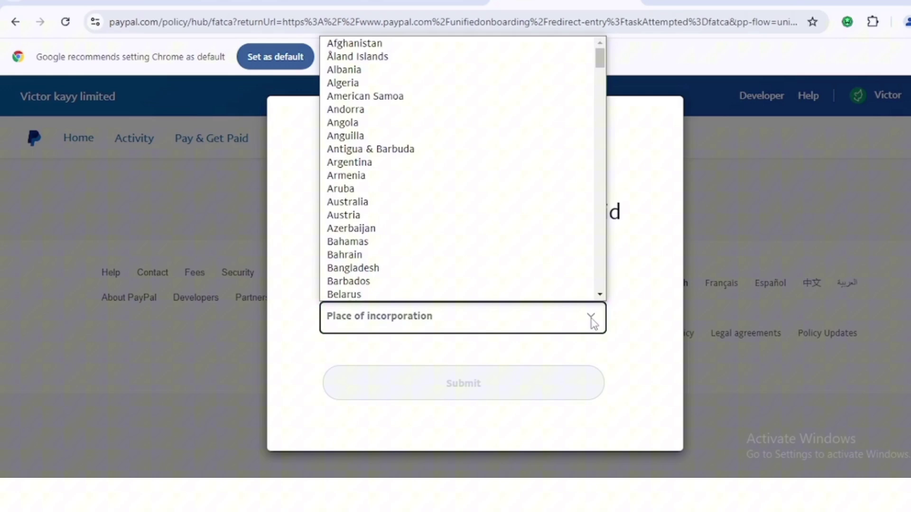
scroll(441, 243, "down", 20)
left_click(441, 243)
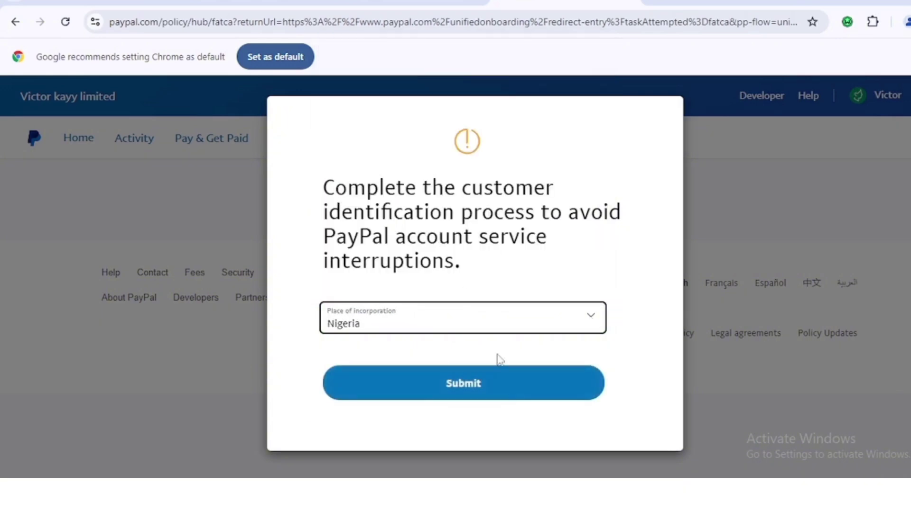
left_click(503, 385)
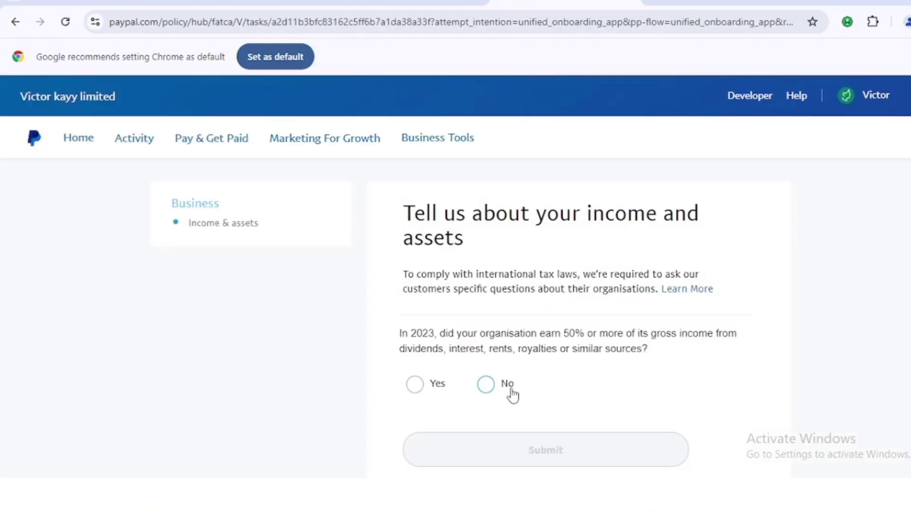
- Answer No to the 2023 income question and submit the self-certification
triple_click(421, 211)
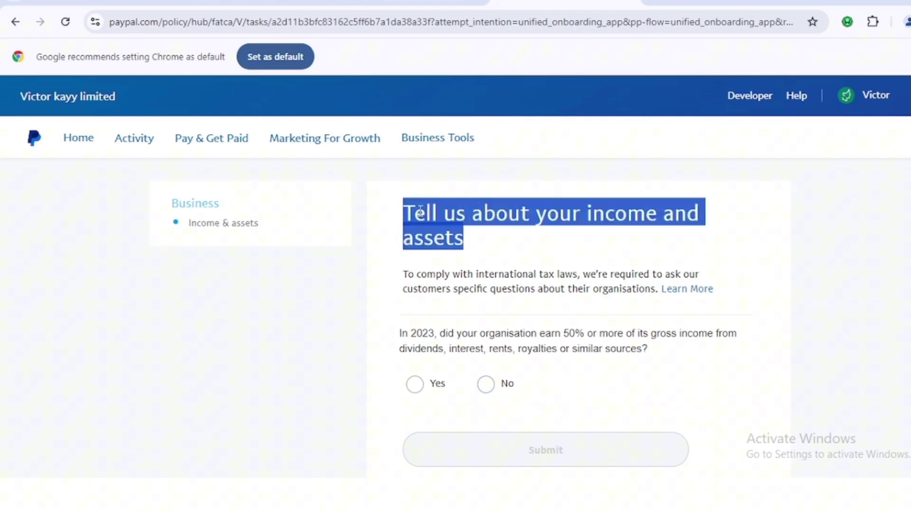
left_click(420, 210)
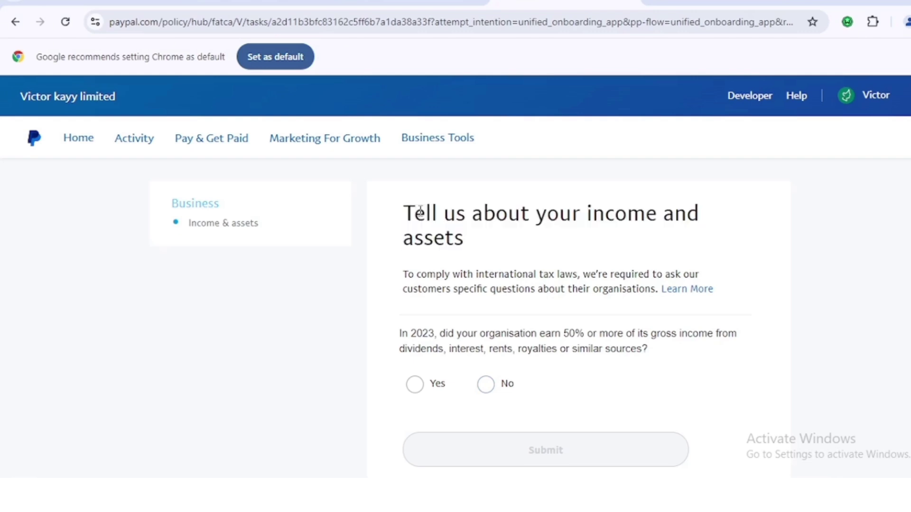
triple_click(415, 337)
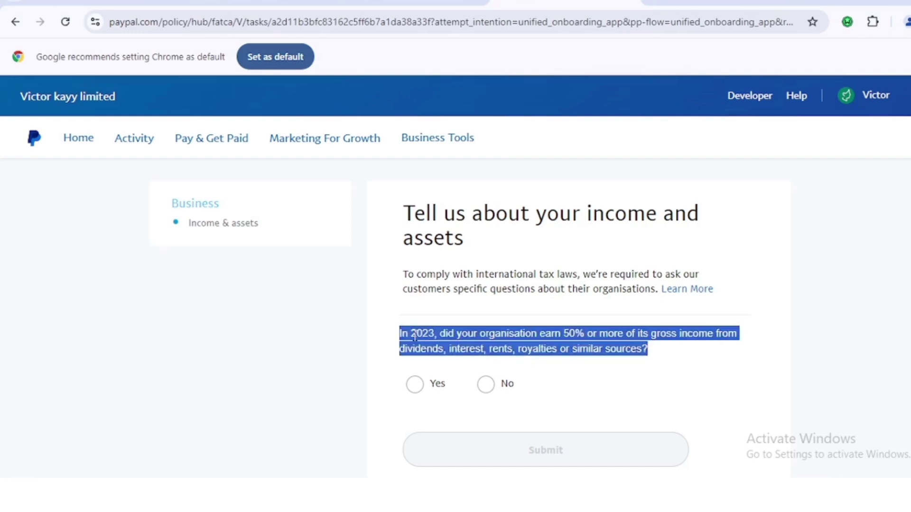
left_click(486, 384)
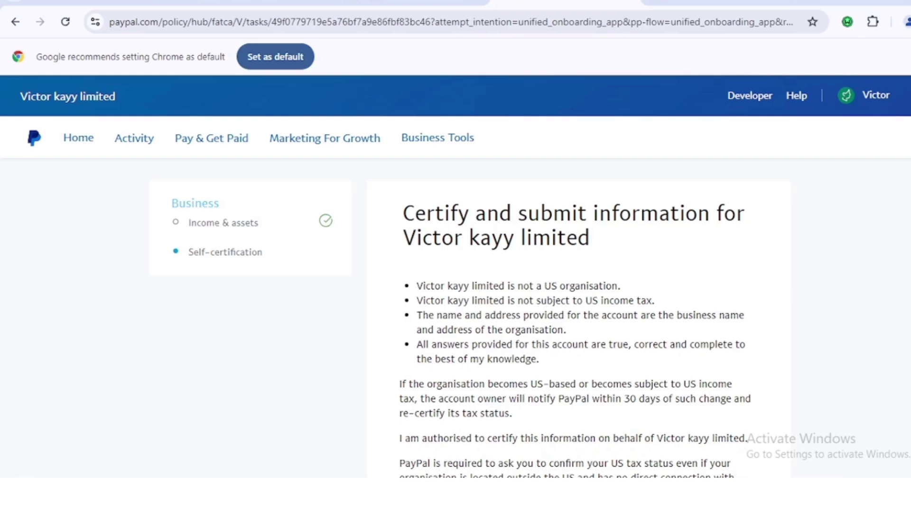
scroll(575, 318, "down", 4)
scroll(575, 318, "down", 2)
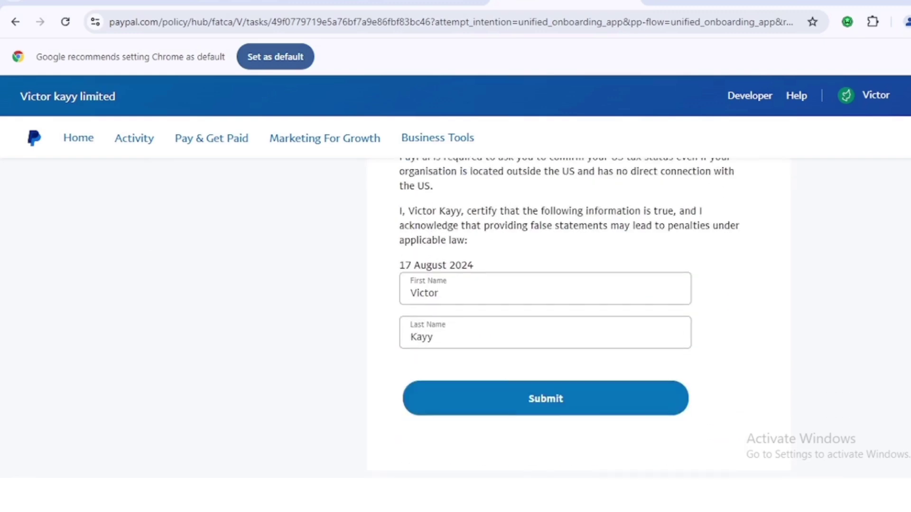
left_click(576, 393)
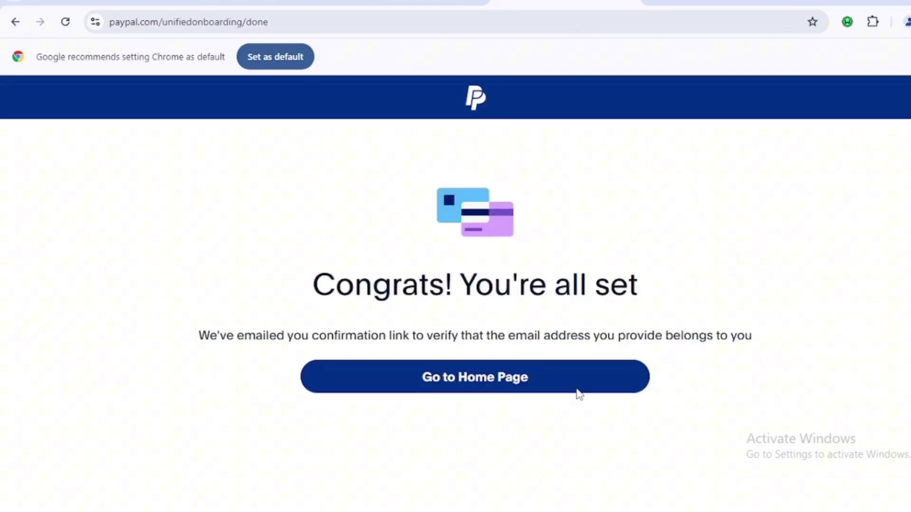
- Go from the completion screen to the account's home page
left_click(512, 387)
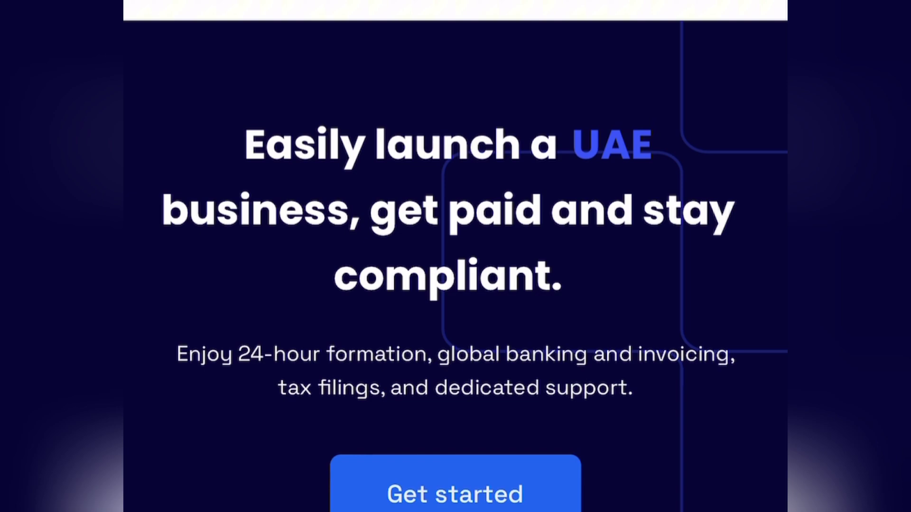
scroll(456, 256, "down", 4)
scroll(456, 256, "down", 15)
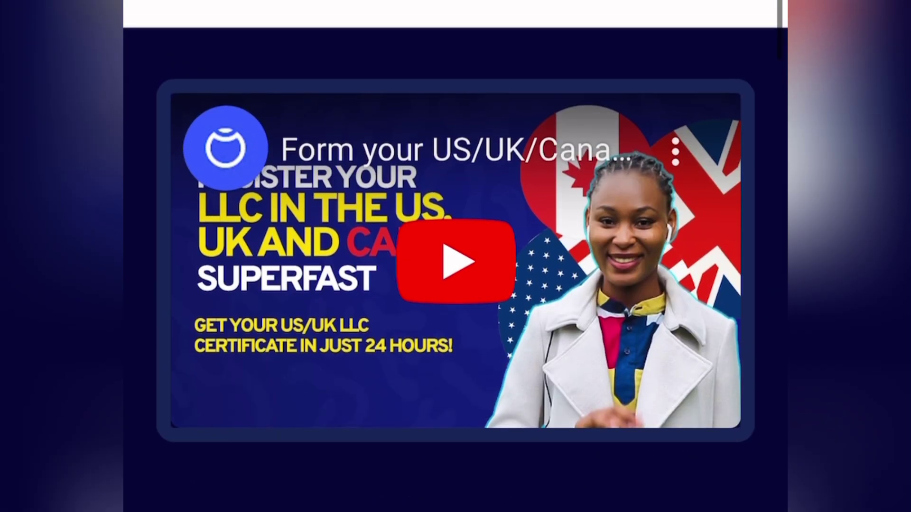
scroll(455, 256, "down", 8)
scroll(455, 257, "down", 20)
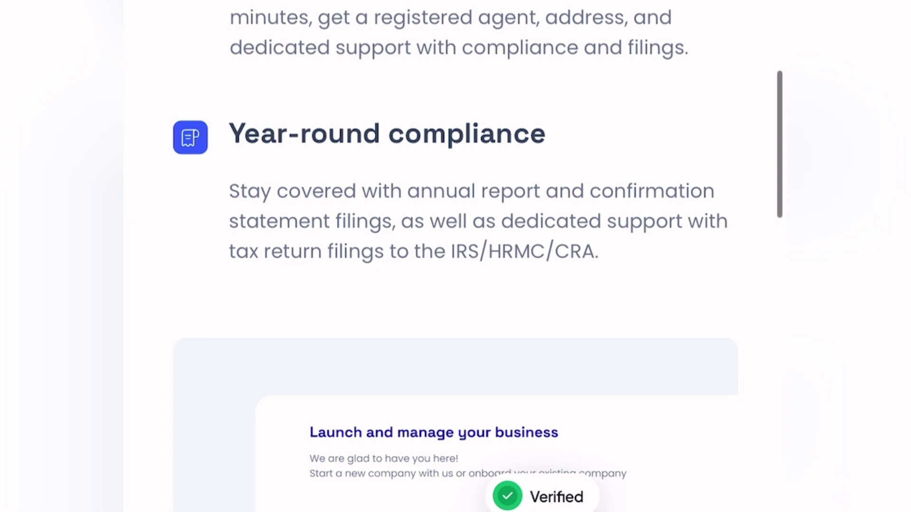
scroll(456, 256, "down", 6)
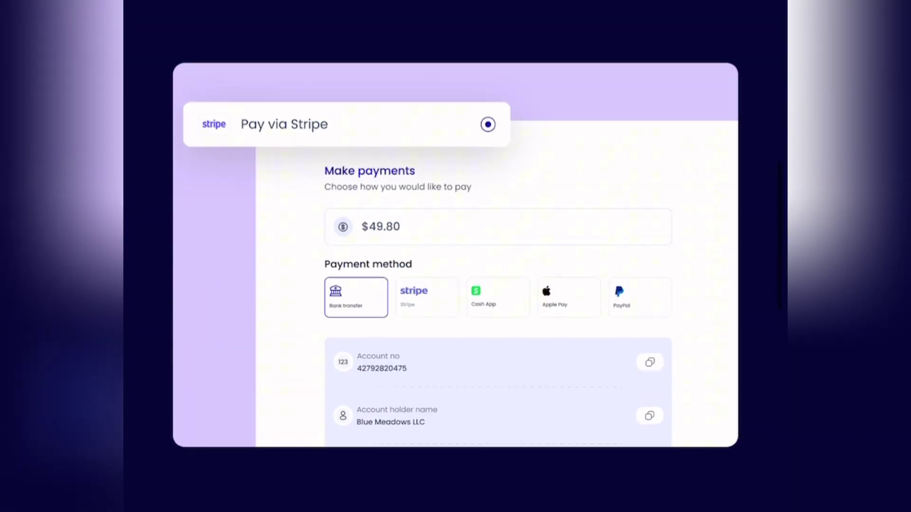
scroll(456, 256, "down", 20)
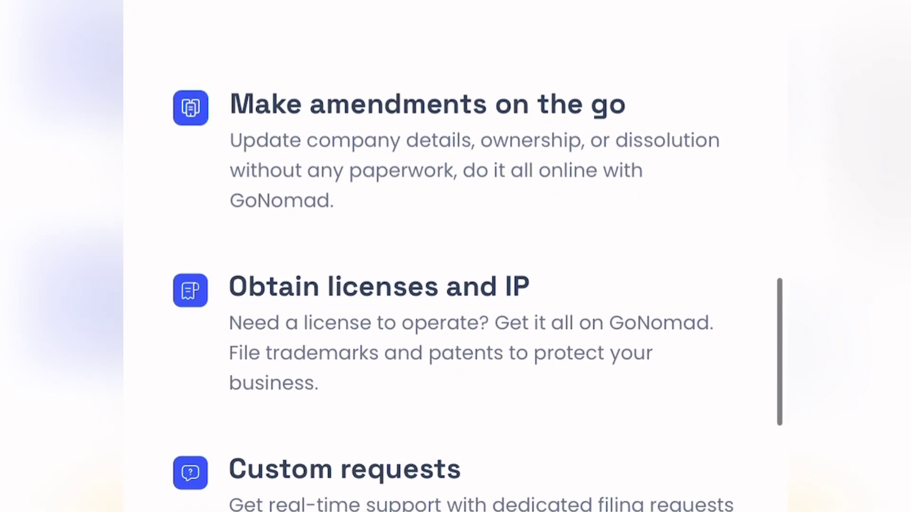
scroll(456, 257, "down", 20)
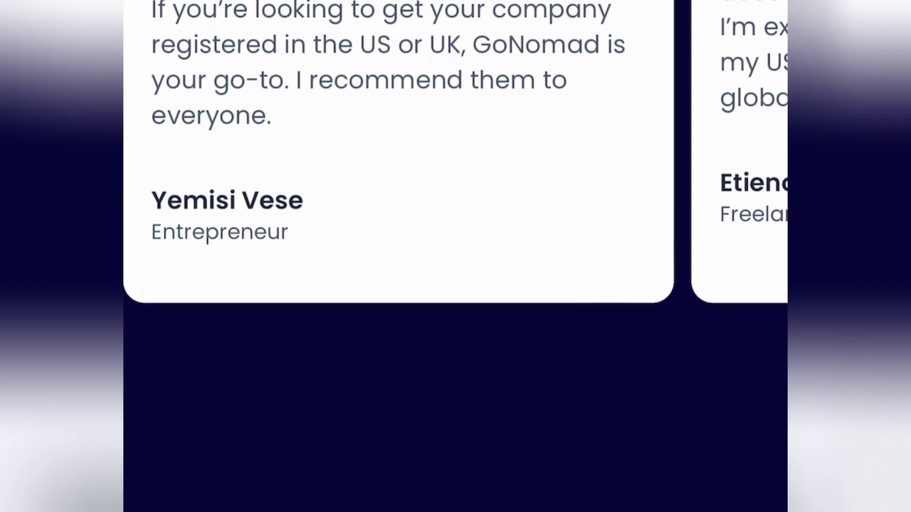
scroll(455, 256, "down", 20)
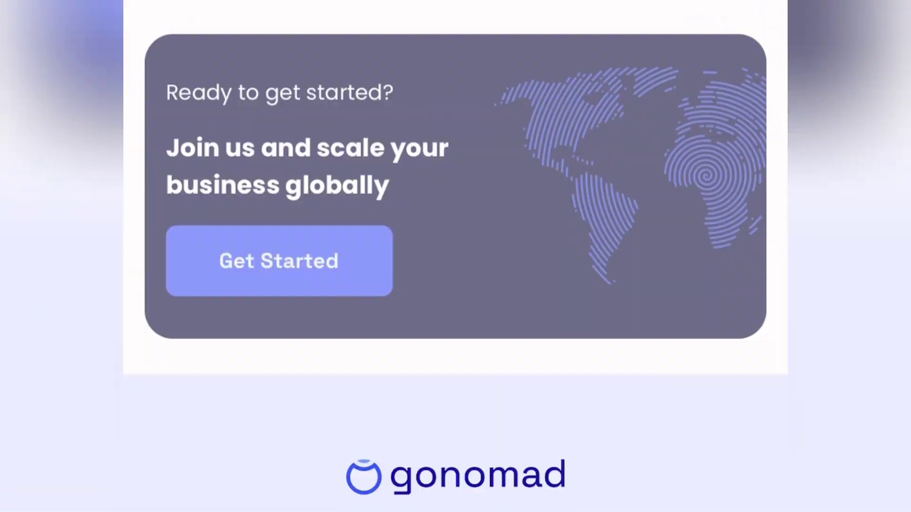
scroll(455, 256, "up", 5)
scroll(456, 256, "down", 15)
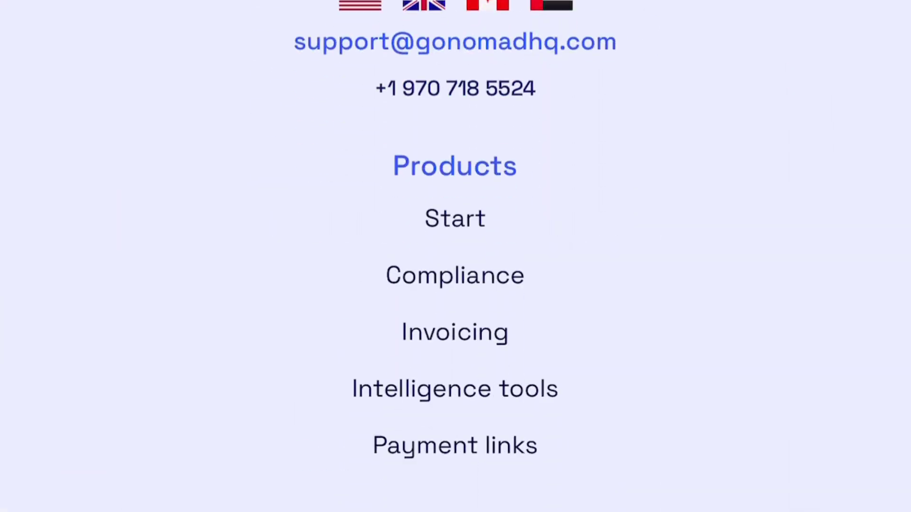
scroll(455, 256, "up", 15)
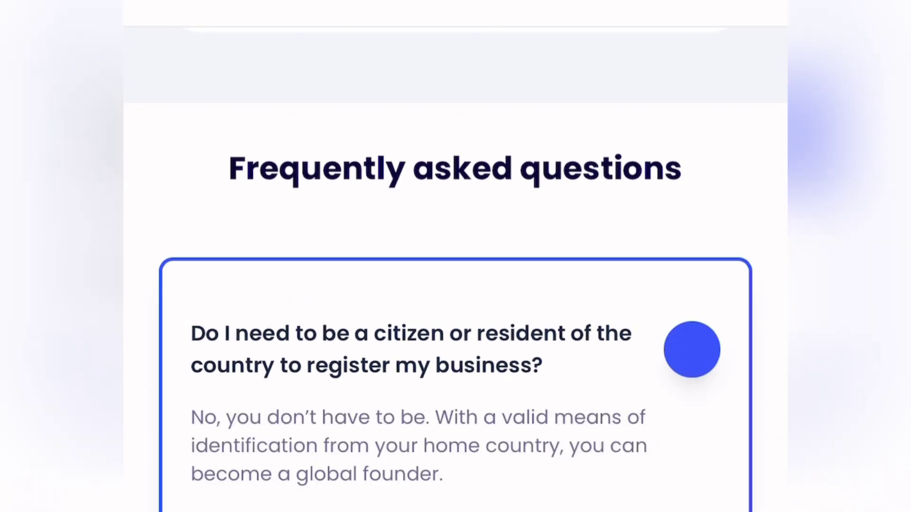
scroll(455, 257, "down", 5)
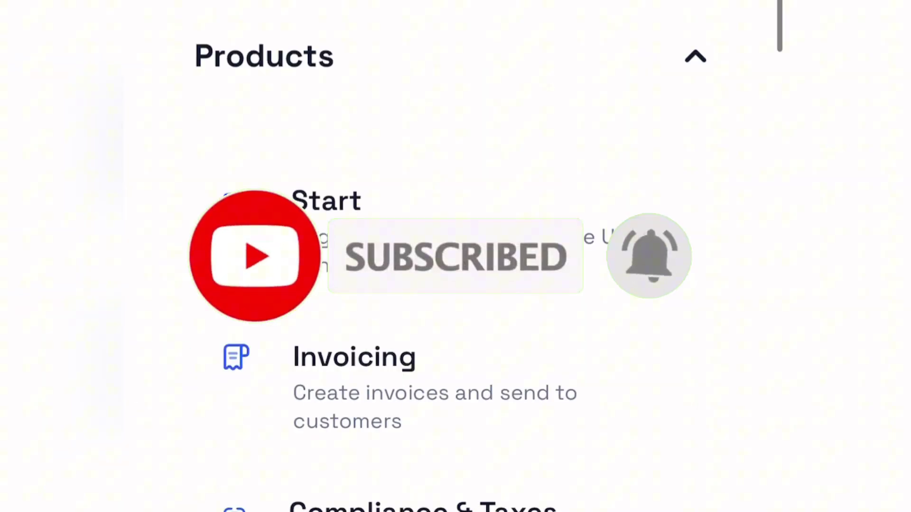
scroll(456, 256, "down", 10)
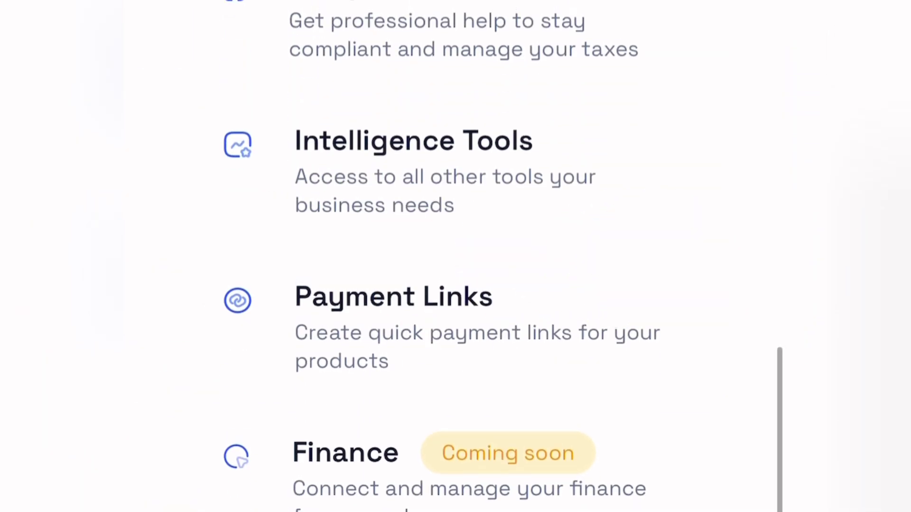